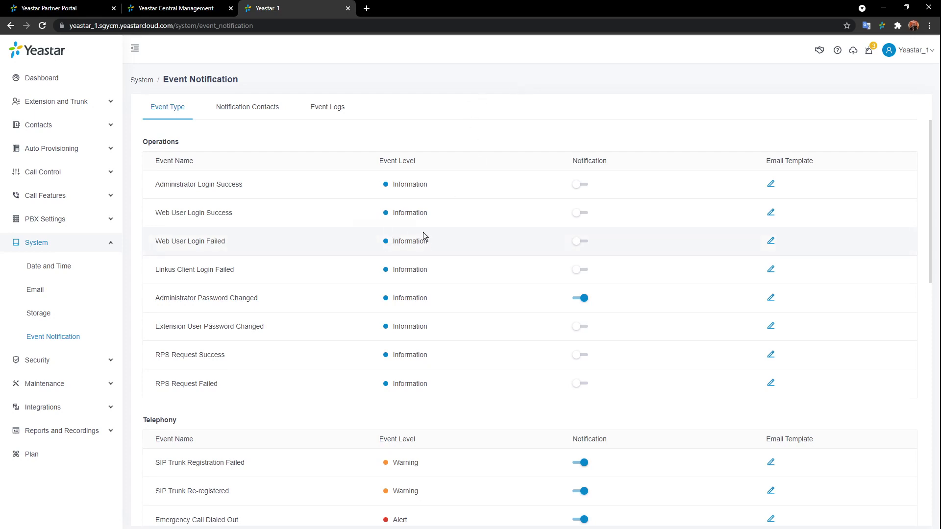
Step: Scroll through the Event Type list, then show the Notification Contacts list
{"action": "scroll", "coordinate": [434, 208], "scroll_direction": "down", "scroll_amount": 4}
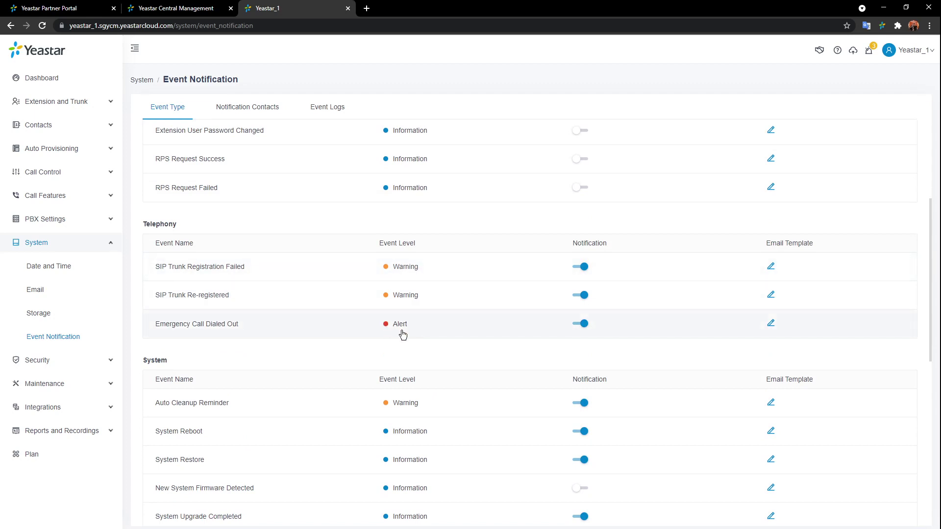
{"action": "scroll", "coordinate": [628, 297], "scroll_direction": "up", "scroll_amount": 4}
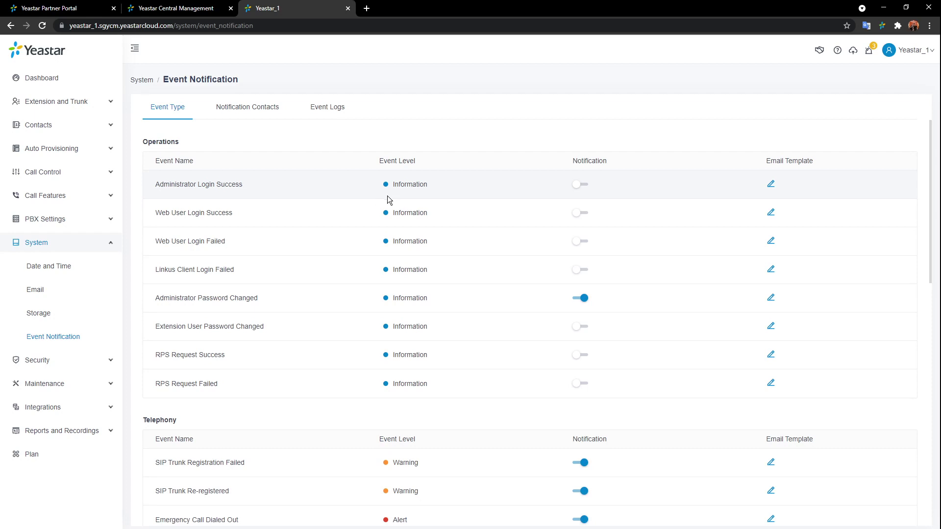
{"action": "left_click", "coordinate": [246, 109]}
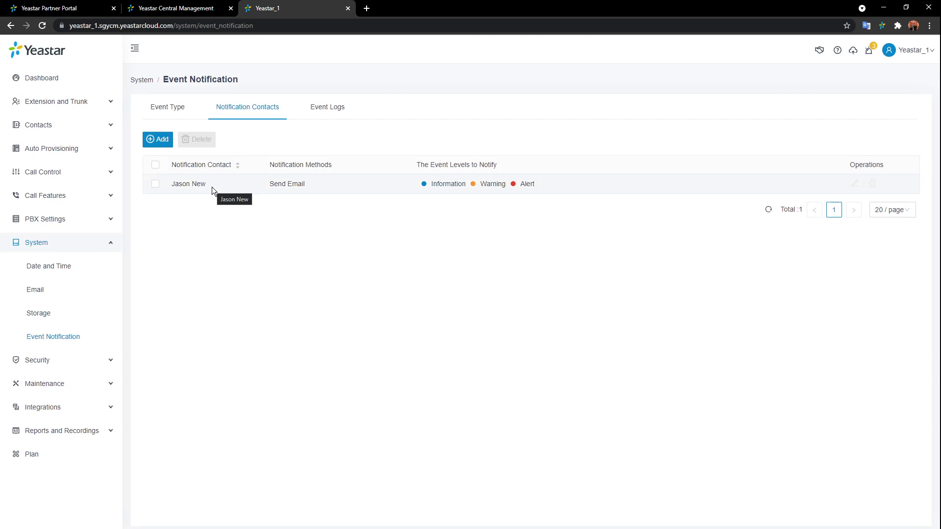
{"action": "left_click", "coordinate": [161, 140]}
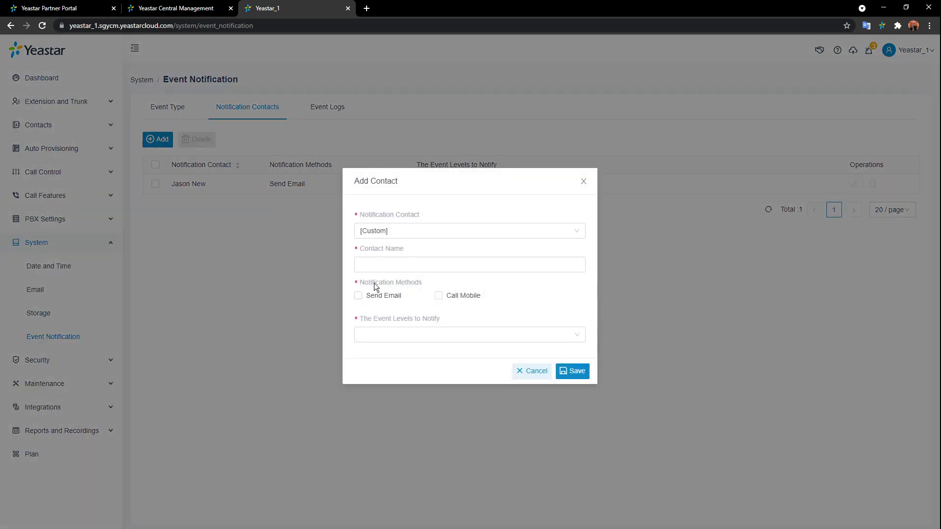
{"action": "left_click", "coordinate": [485, 233]}
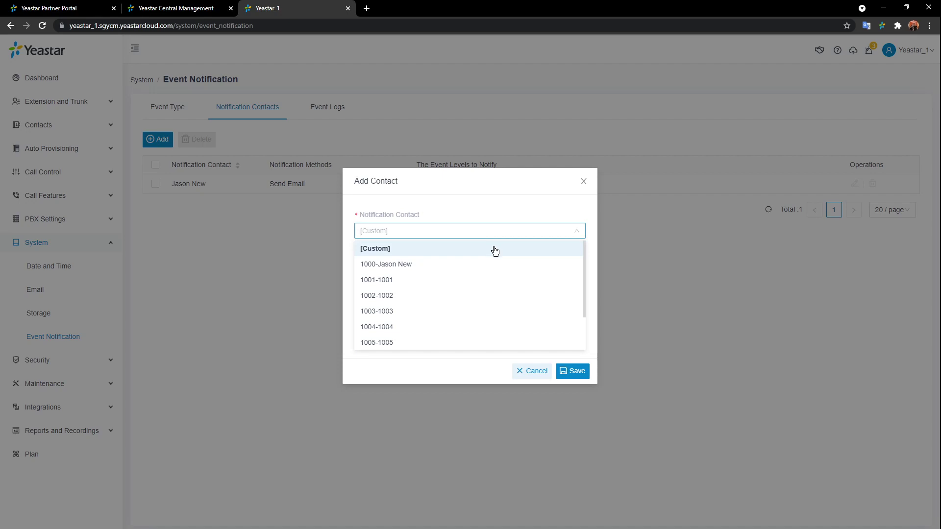
{"action": "left_click", "coordinate": [494, 250]}
{"action": "left_click", "coordinate": [461, 265]}
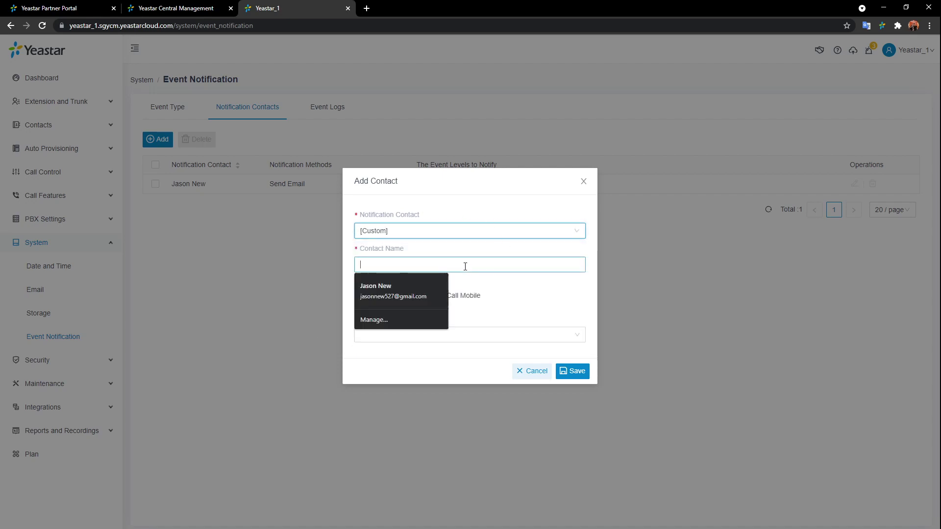
{"action": "left_click", "coordinate": [534, 288]}
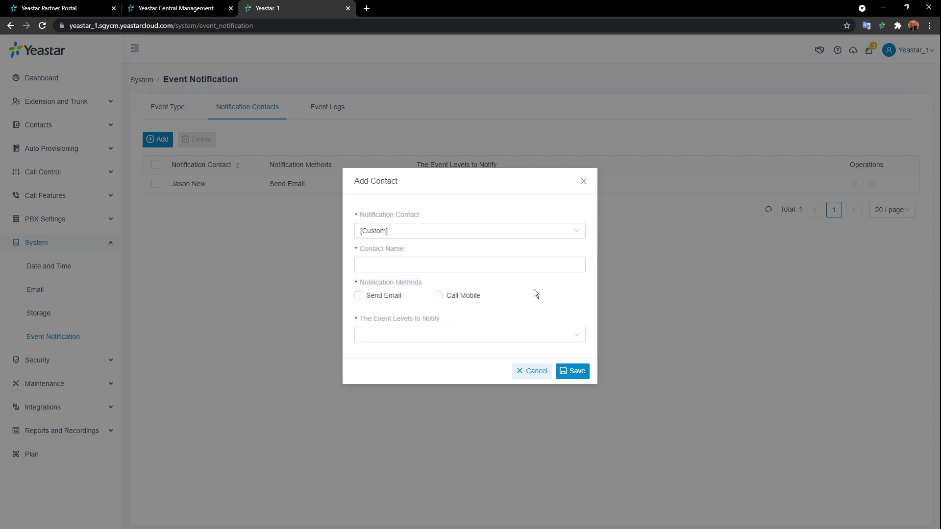
{"action": "left_click", "coordinate": [358, 296]}
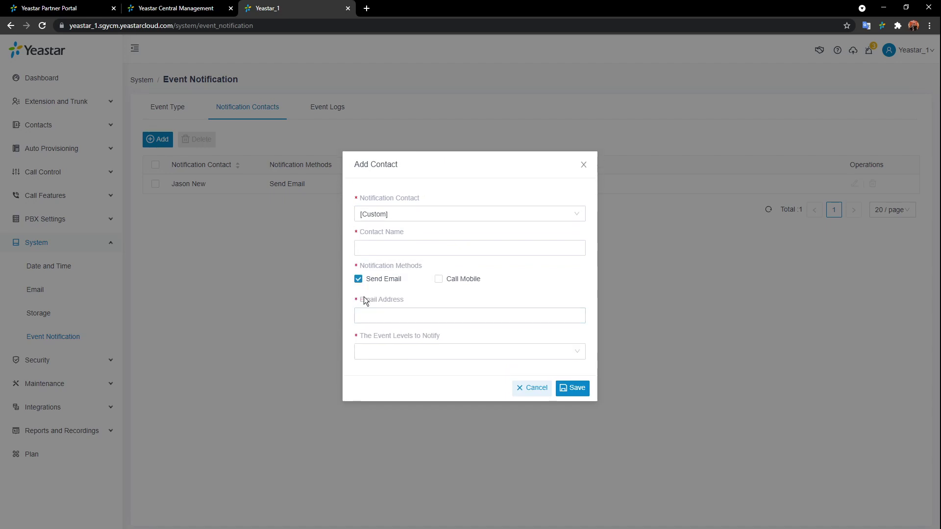
{"action": "left_click", "coordinate": [439, 281]}
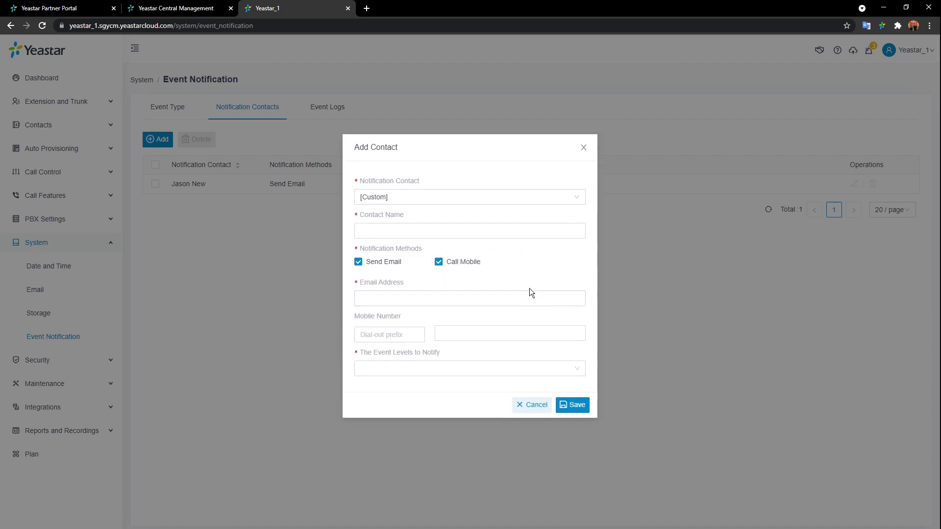
{"action": "left_click", "coordinate": [438, 262]}
{"action": "left_click", "coordinate": [358, 278]}
{"action": "left_click", "coordinate": [472, 337]}
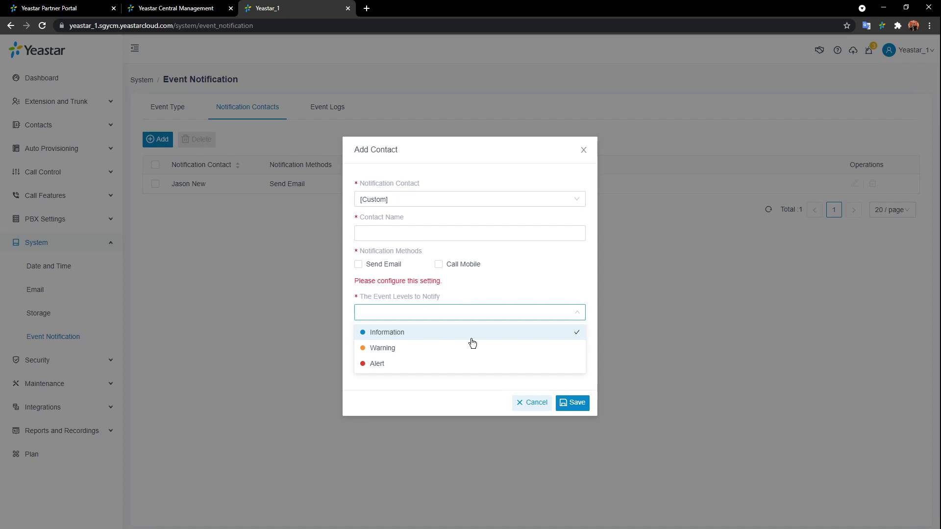
{"action": "left_click", "coordinate": [473, 341]}
{"action": "left_click", "coordinate": [532, 318]}
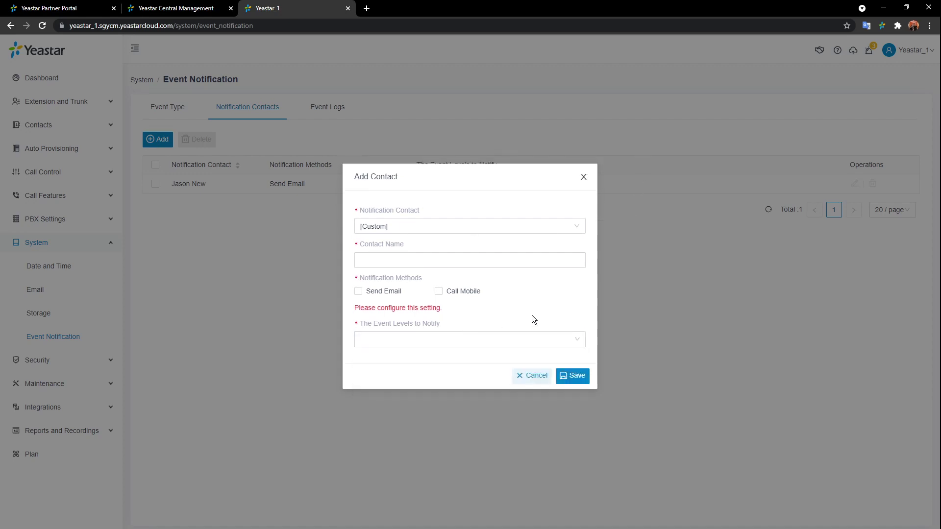
{"action": "left_click", "coordinate": [582, 177]}
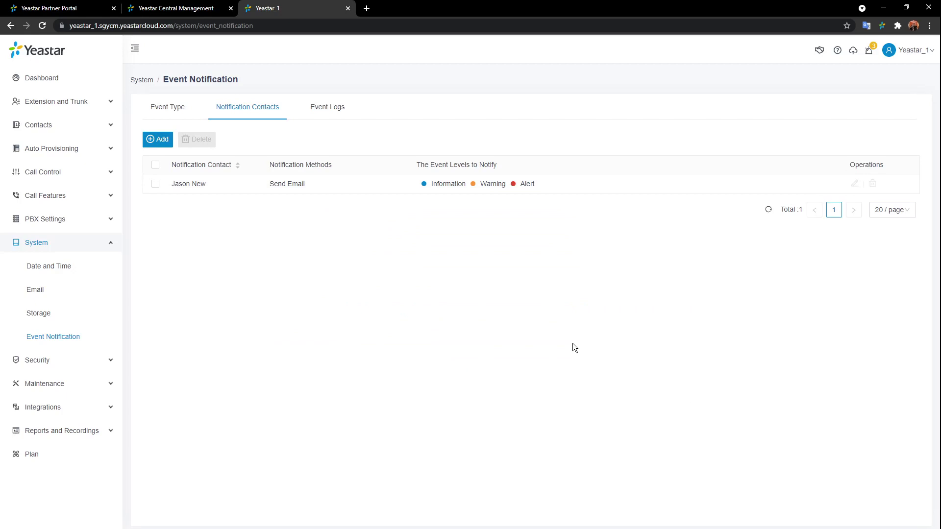
Step: Open the unread Event Logs, mark all events as read, and collapse the System group
{"action": "left_click", "coordinate": [870, 52]}
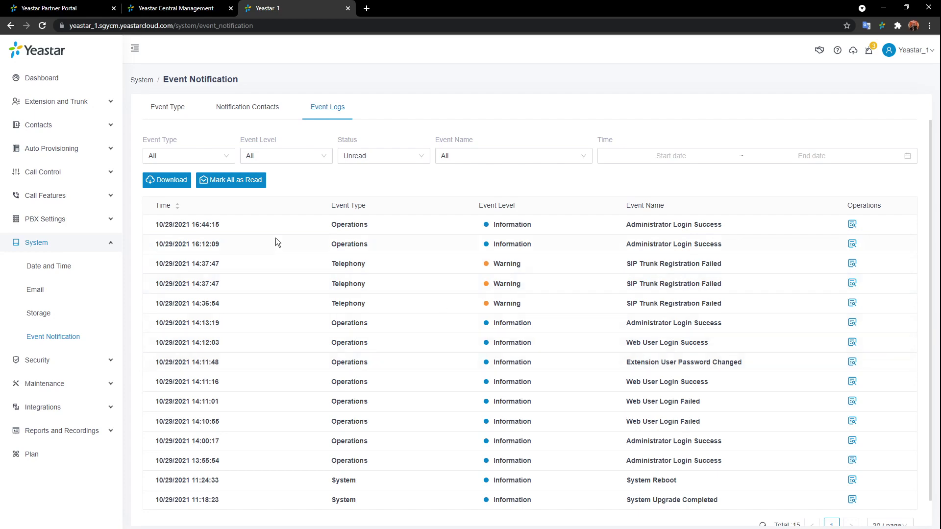
{"action": "left_click", "coordinate": [251, 183]}
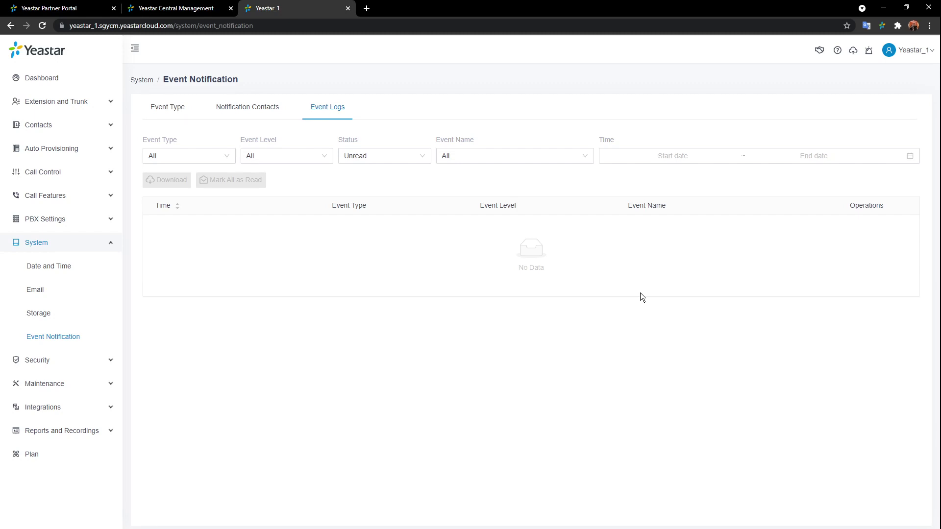
{"action": "left_click", "coordinate": [95, 243]}
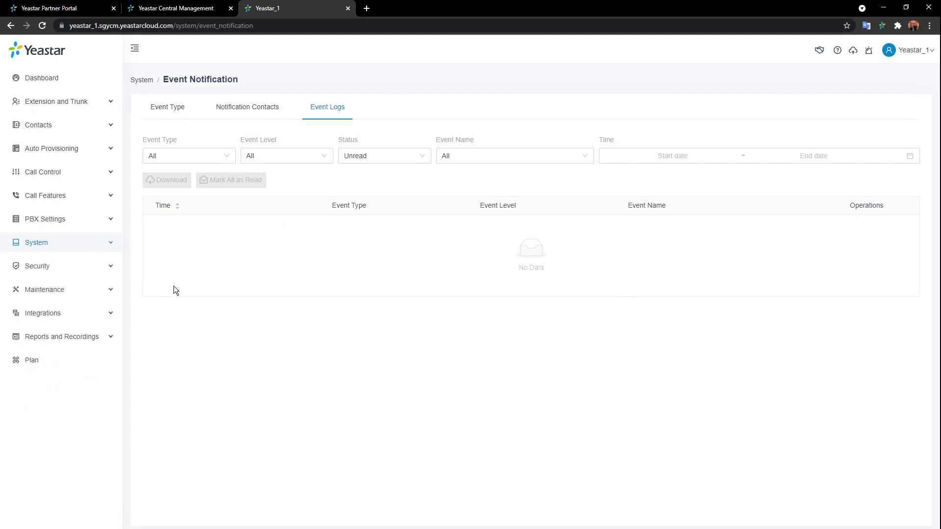
Step: On Maintenance > Upgrade, check for new firmware and acknowledge the up-to-date message
{"action": "left_click", "coordinate": [100, 291]}
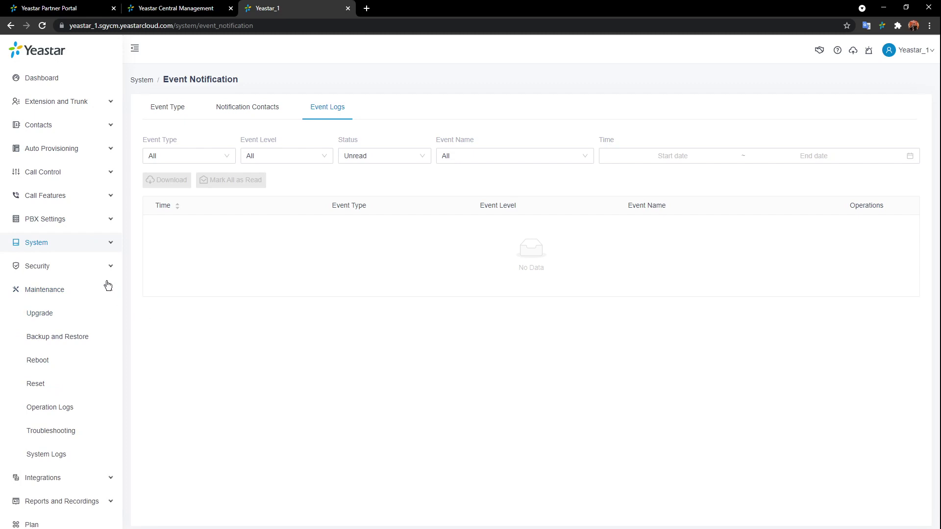
{"action": "left_click", "coordinate": [55, 314]}
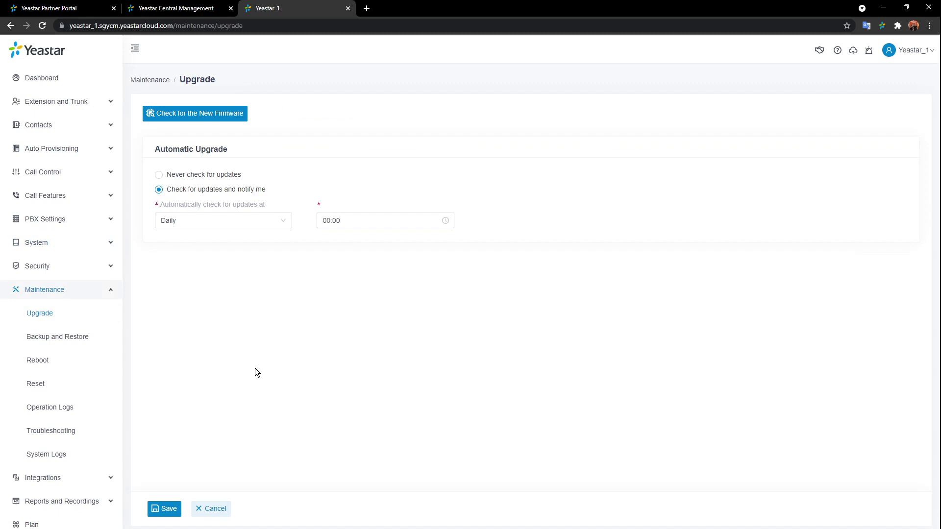
{"action": "left_click", "coordinate": [215, 116]}
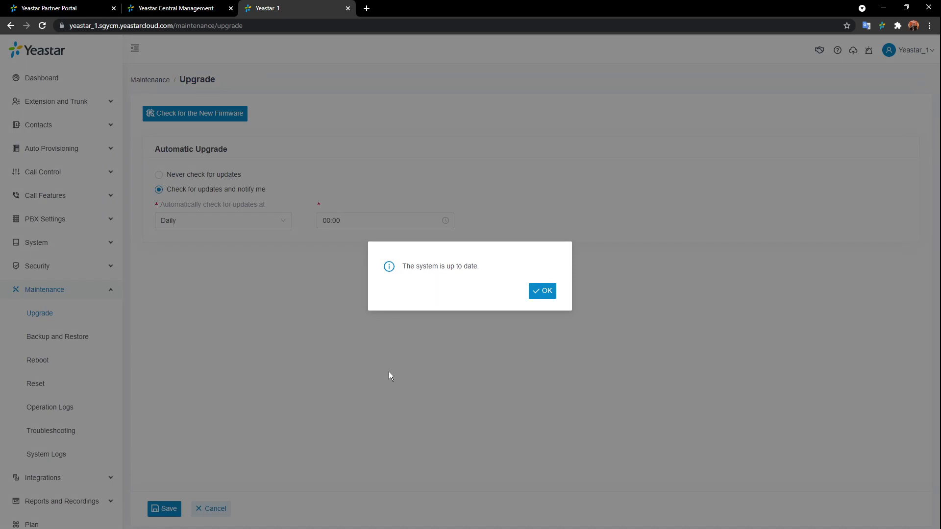
{"action": "left_click", "coordinate": [545, 291]}
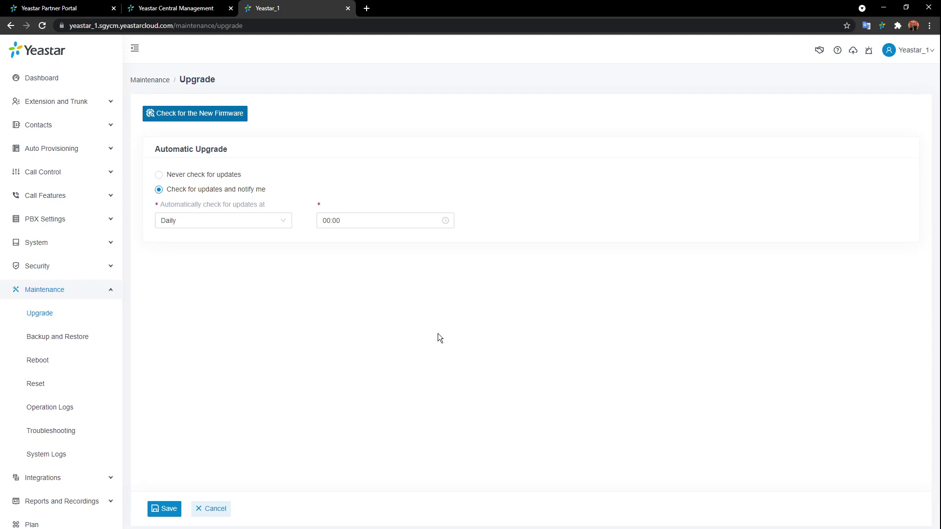
{"action": "right_click", "coordinate": [327, 389]}
{"action": "left_click", "coordinate": [299, 345]}
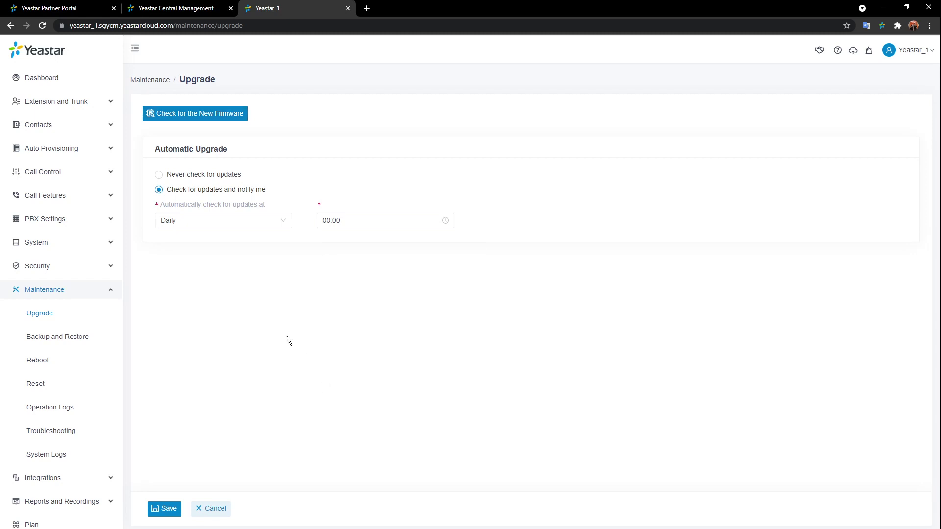
Step: Open Backup and Restore, then view and close the Backup and Backup Schedule forms without saving
{"action": "left_click", "coordinate": [93, 338]}
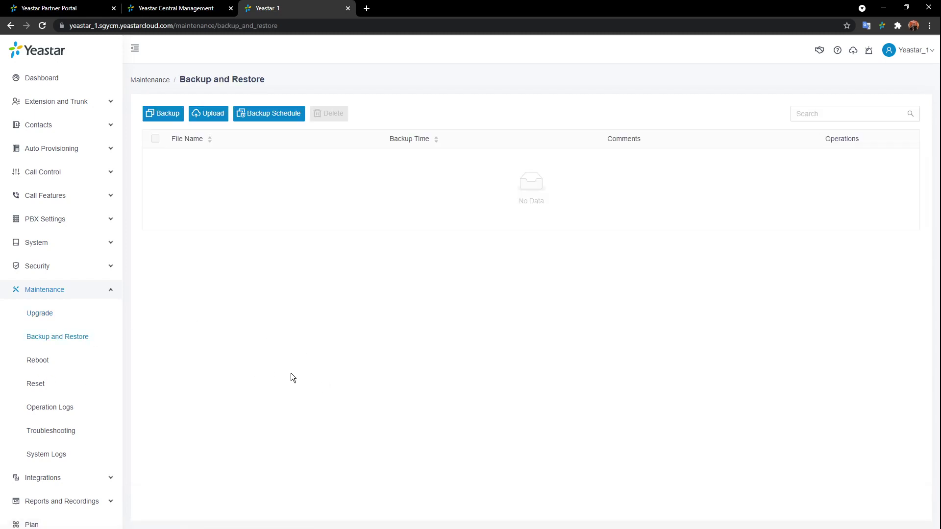
{"action": "left_click", "coordinate": [176, 113]}
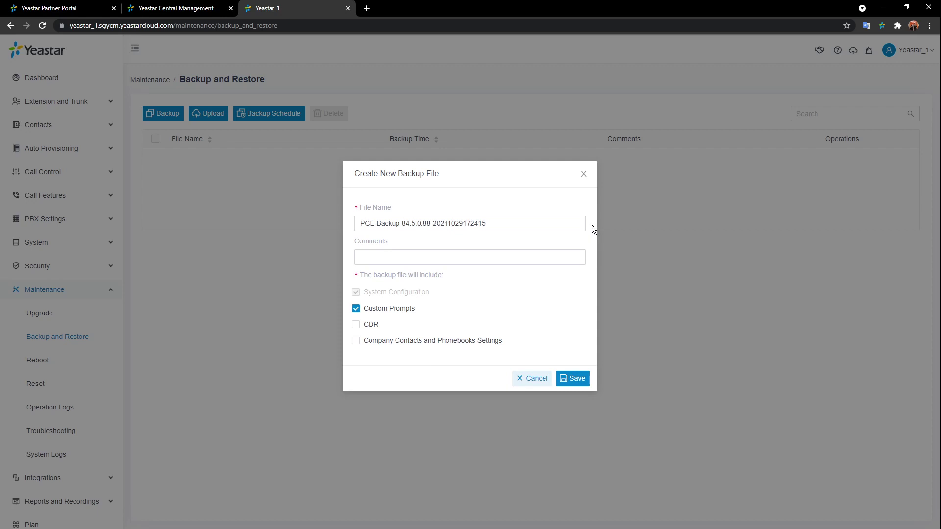
{"action": "left_click", "coordinate": [584, 174]}
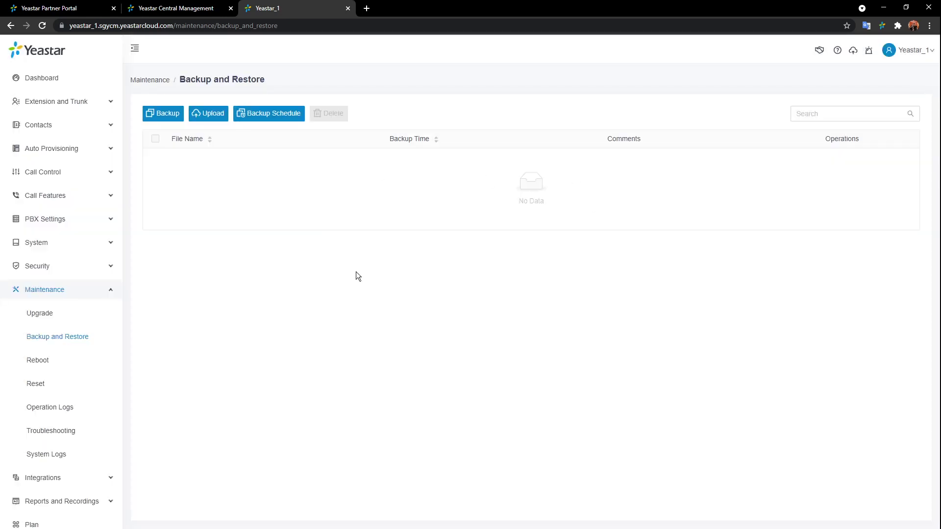
{"action": "left_click", "coordinate": [270, 116]}
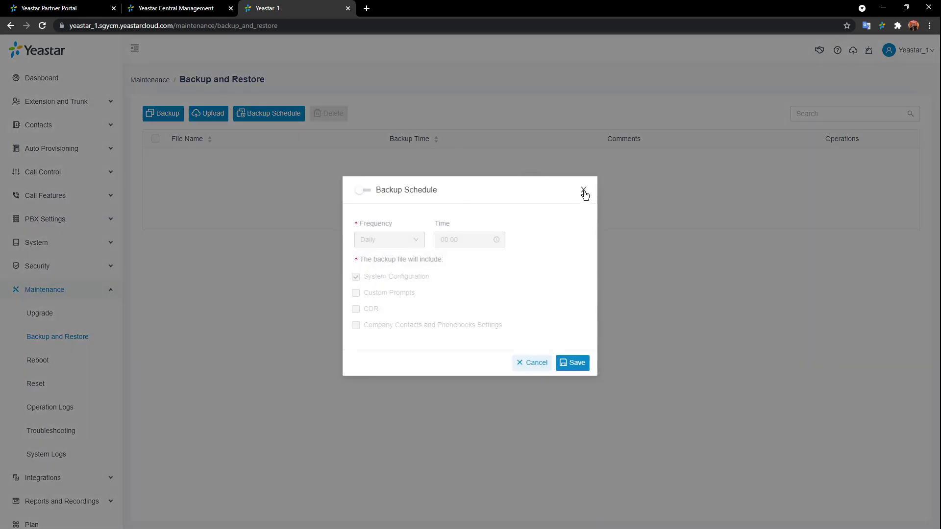
{"action": "left_click", "coordinate": [584, 192]}
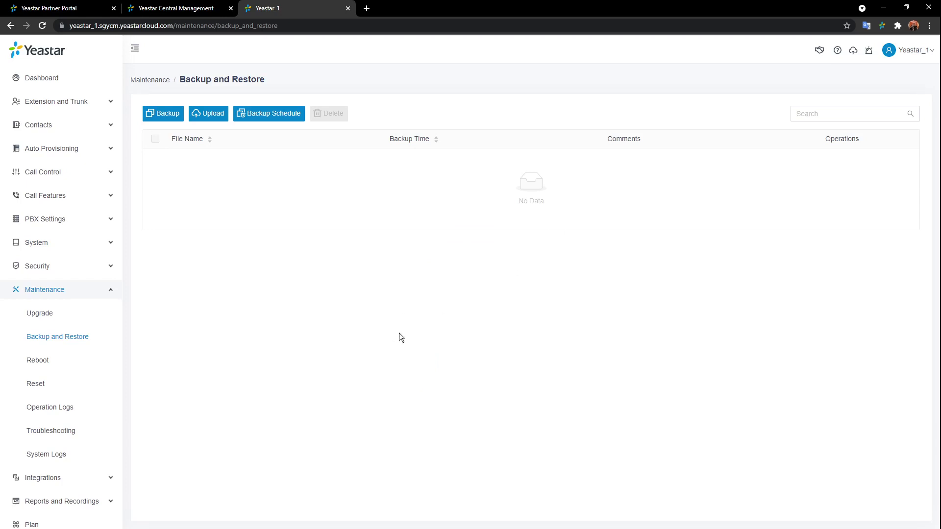
Step: Open the Maintenance > Reboot page
{"action": "left_click", "coordinate": [42, 364]}
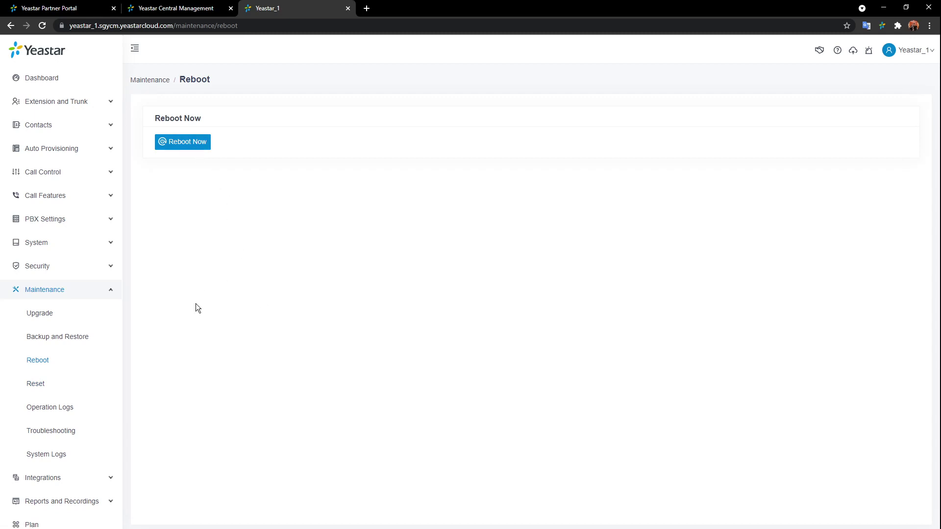
Step: View the factory Reset page, then the Operation Logs list
{"action": "left_click", "coordinate": [27, 387]}
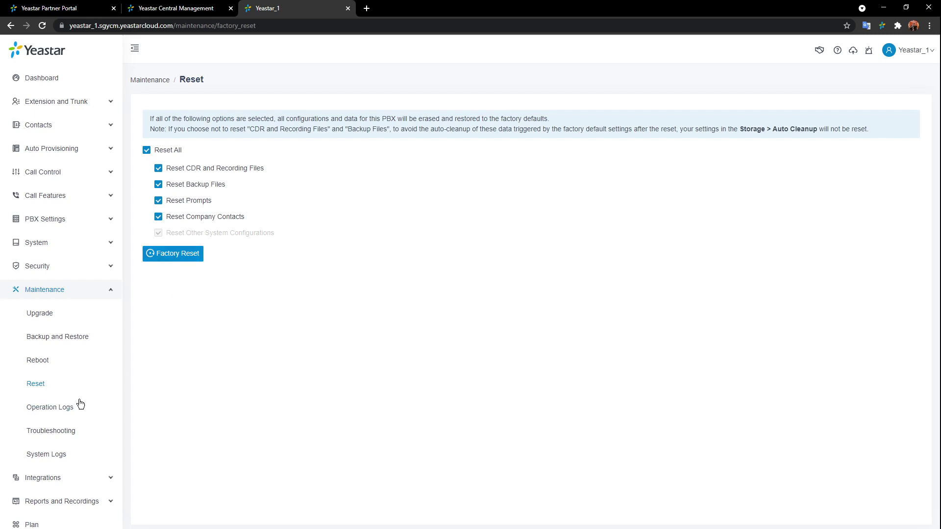
{"action": "left_click", "coordinate": [66, 407]}
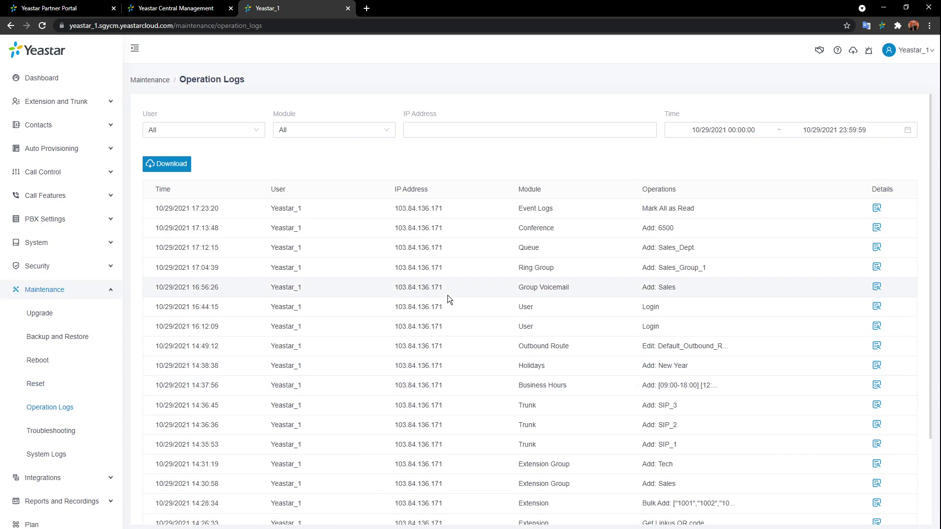
Step: View the System Logs files, then open the Troubleshooting tools
{"action": "left_click", "coordinate": [65, 462]}
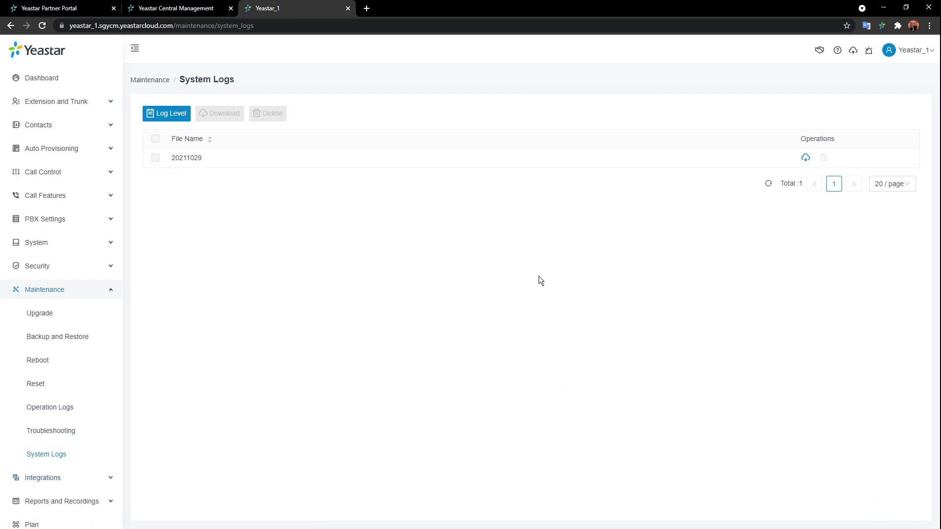
{"action": "left_click", "coordinate": [65, 431]}
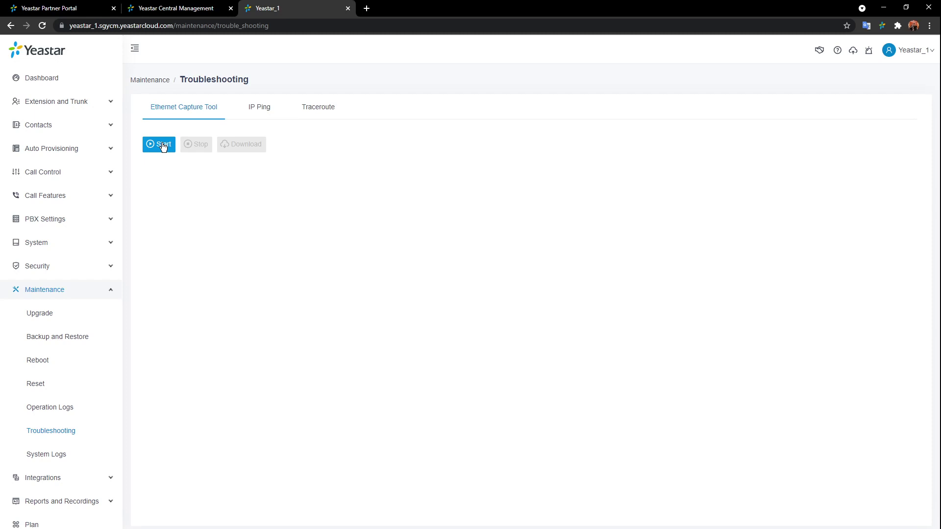
Step: Switch to IP Ping, then Traceroute, and collapse the Maintenance group
{"action": "left_click", "coordinate": [249, 111]}
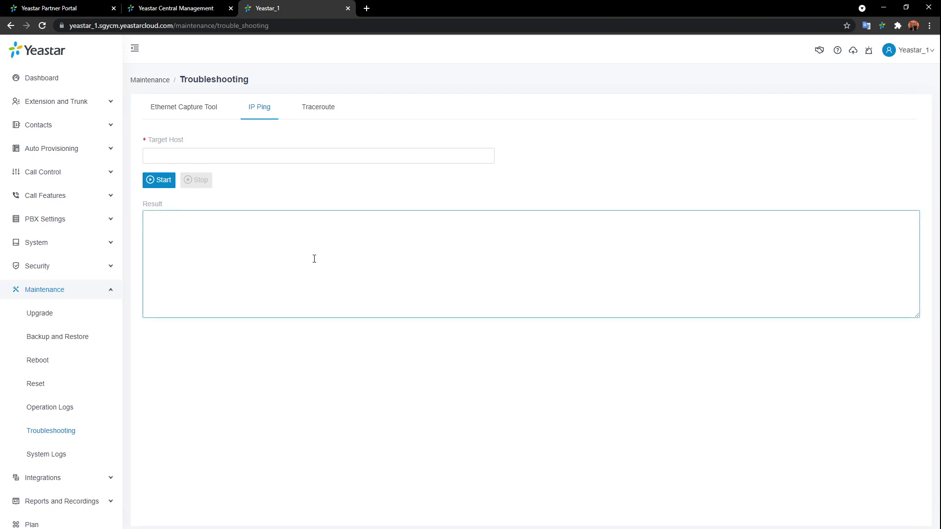
{"action": "left_click", "coordinate": [333, 109]}
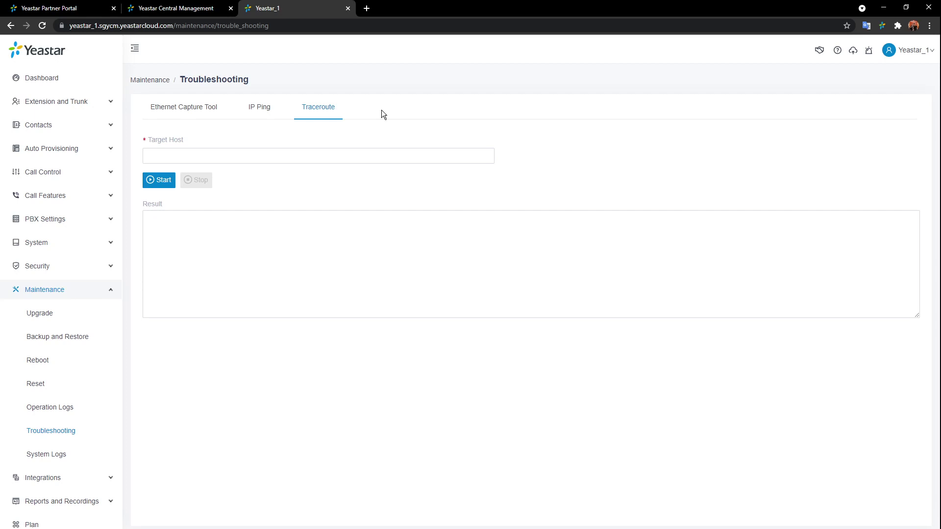
{"action": "left_click", "coordinate": [110, 293]}
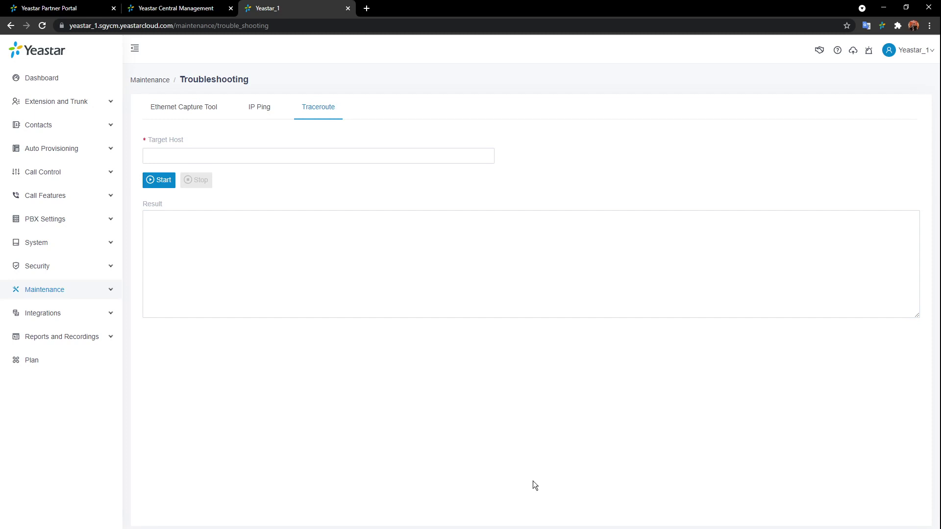
Step: Log out, then sign back in using the saved autofill login with a retyped password
{"action": "left_click", "coordinate": [918, 56]}
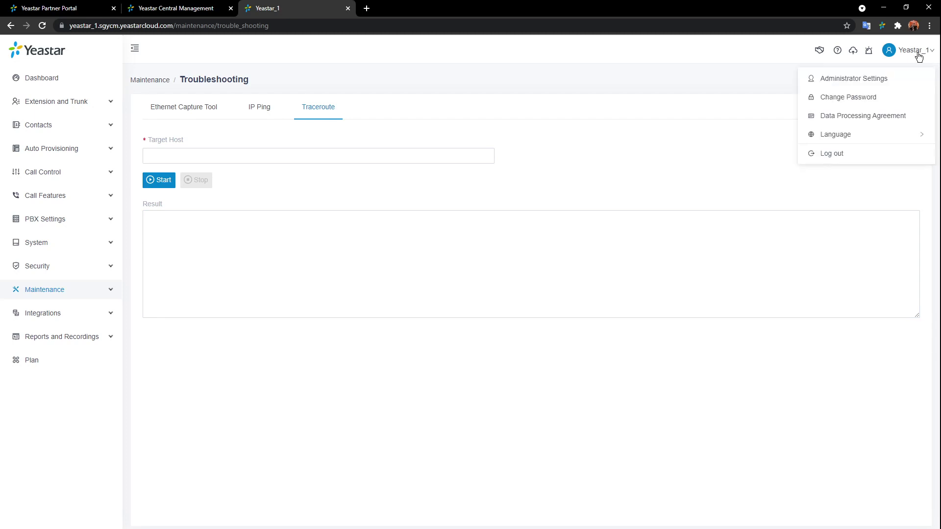
{"action": "left_click", "coordinate": [823, 155]}
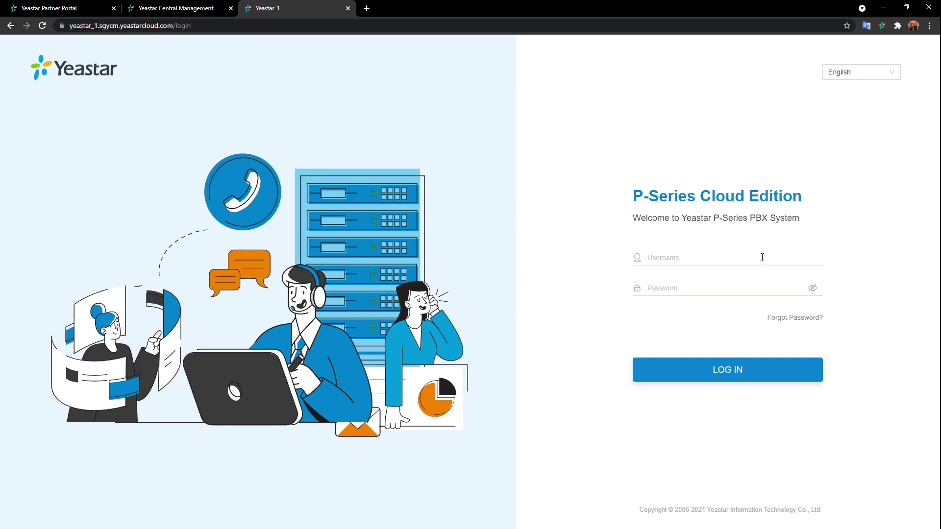
{"action": "left_click", "coordinate": [745, 257]}
{"action": "left_click", "coordinate": [693, 281]}
{"action": "left_click_drag", "start_coordinate": [697, 292], "coordinate": [615, 289]}
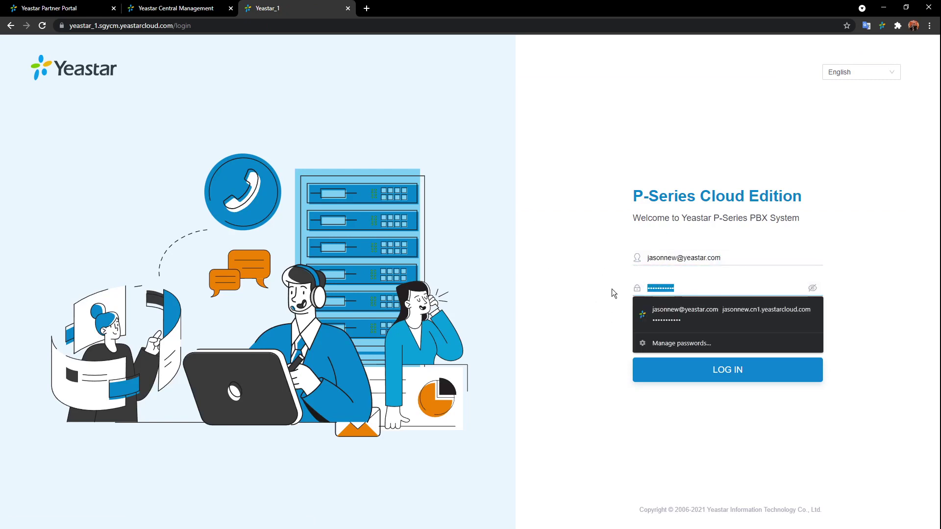
{"action": "type", "text": "••••••••••"}
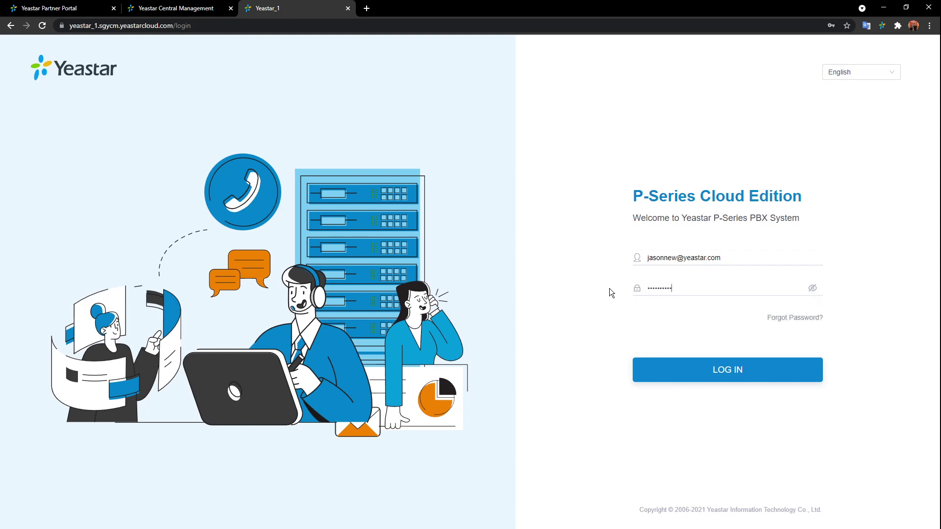
{"action": "key", "text": "Return"}
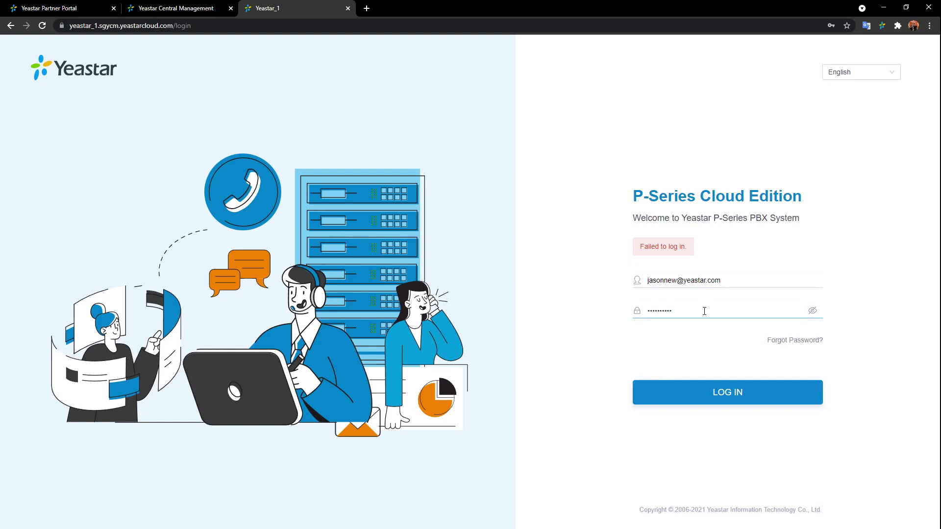
Step: Edit the username and try logging in with the other saved autofill account
{"action": "left_click_drag", "start_coordinate": [699, 312], "coordinate": [570, 318]}
{"action": "left_click", "coordinate": [693, 278]}
{"action": "left_click_drag", "start_coordinate": [720, 280], "coordinate": [676, 280]}
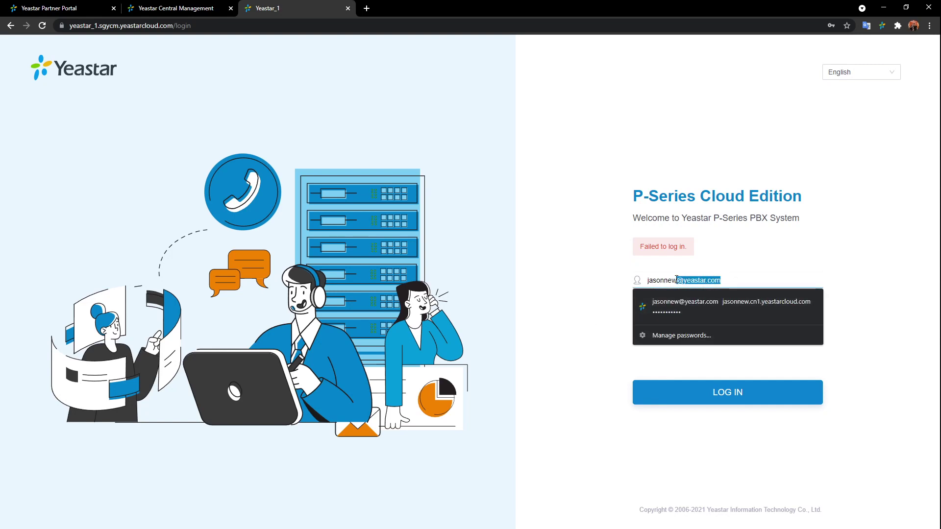
{"action": "key", "text": "BackSpace"}
{"action": "key", "text": "BackSpace"}
{"action": "key", "text": "BackSpace"}
{"action": "key", "text": "BackSpace"}
{"action": "key", "text": "BackSpace"}
{"action": "key", "text": "BackSpace"}
{"action": "key", "text": "BackSpace"}
{"action": "key", "text": "BackSpace"}
{"action": "key", "text": "BackSpace"}
{"action": "key", "text": "BackSpace"}
{"action": "key", "text": "BackSpace"}
{"action": "key", "text": "BackSpace"}
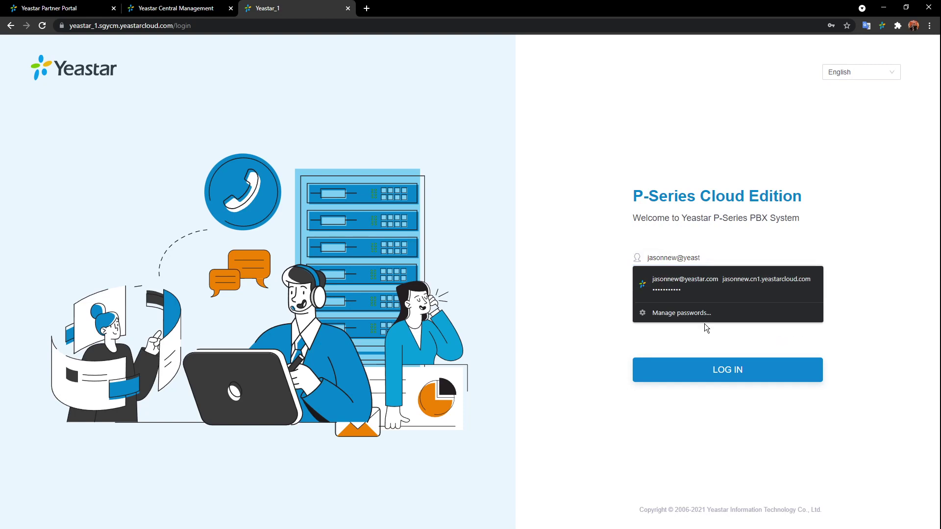
{"action": "type", "text": "527"}
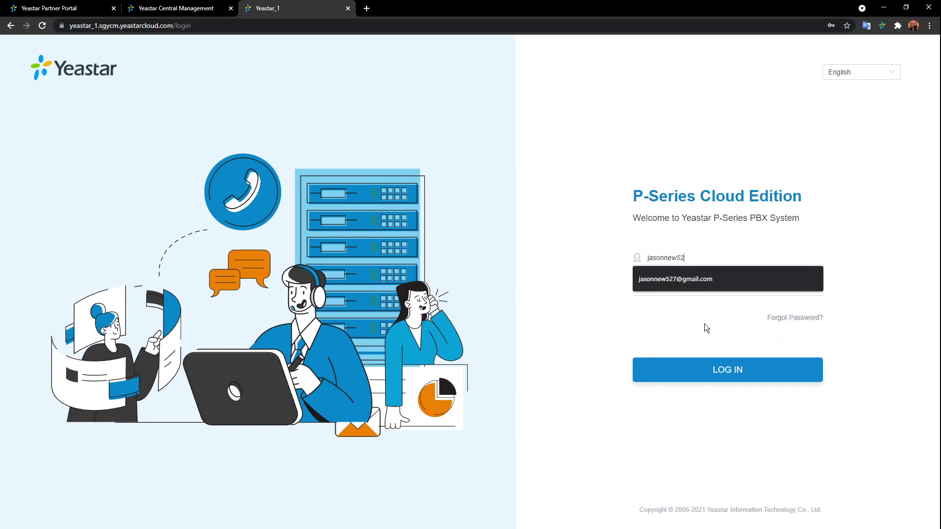
{"action": "left_click", "coordinate": [724, 278]}
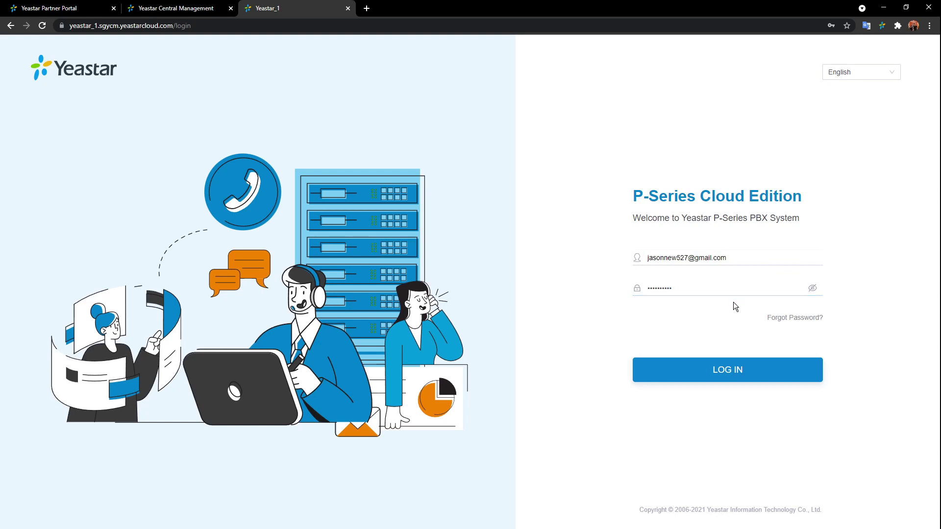
{"action": "left_click", "coordinate": [806, 381]}
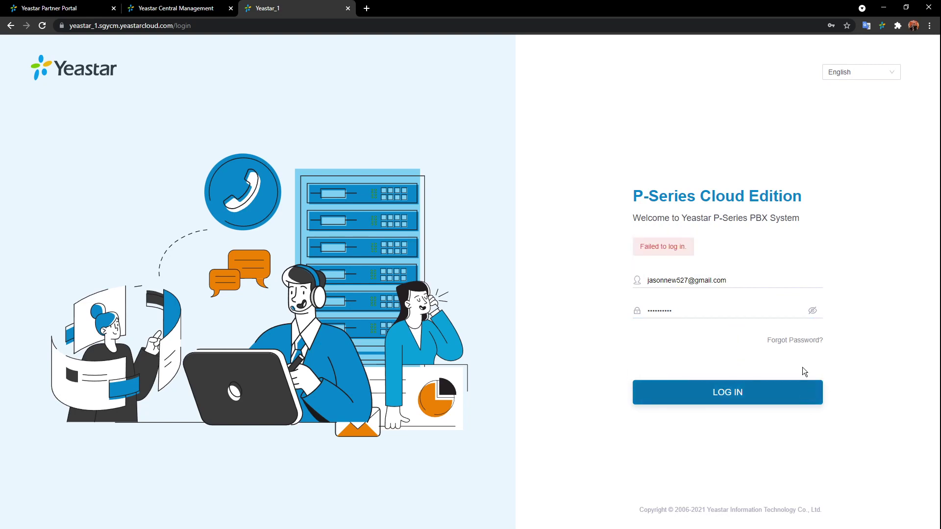
Step: Retype the password and resubmit the login until it goes through
{"action": "left_click_drag", "start_coordinate": [672, 311], "coordinate": [587, 307]}
{"action": "type", "text": "••••••••"}
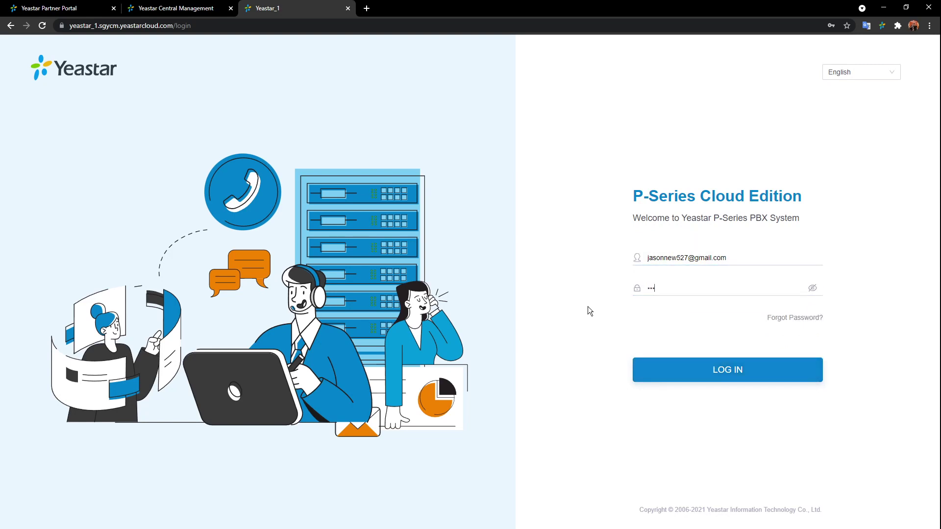
{"action": "type", "text": "••"}
{"action": "key", "text": "Return"}
{"action": "left_click", "coordinate": [675, 307]}
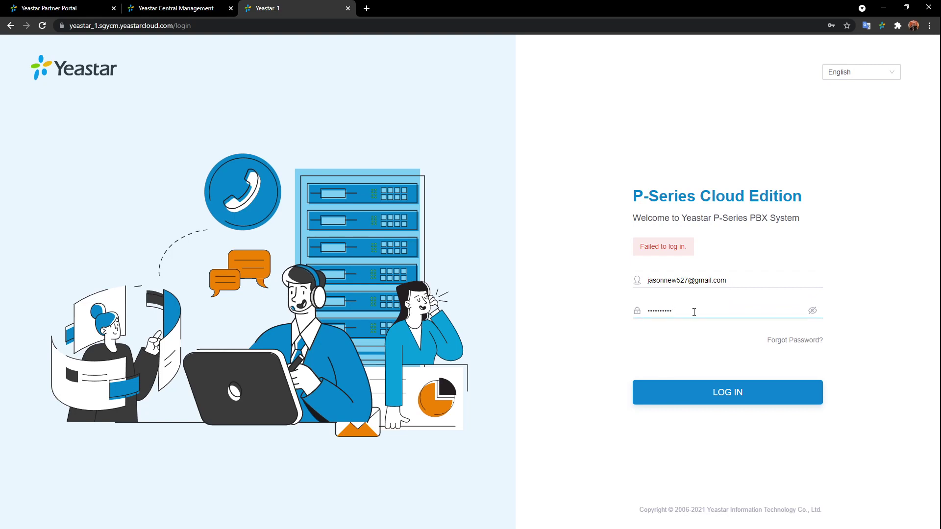
{"action": "left_click_drag", "start_coordinate": [692, 305], "coordinate": [646, 305]}
{"action": "key", "text": "BackSpace"}
{"action": "type", "text": "a"}
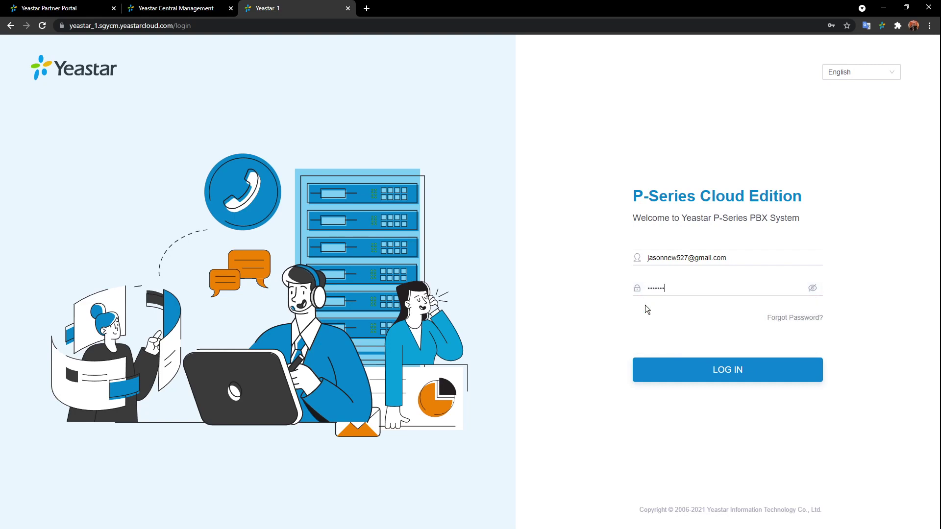
{"action": "key", "text": "Return"}
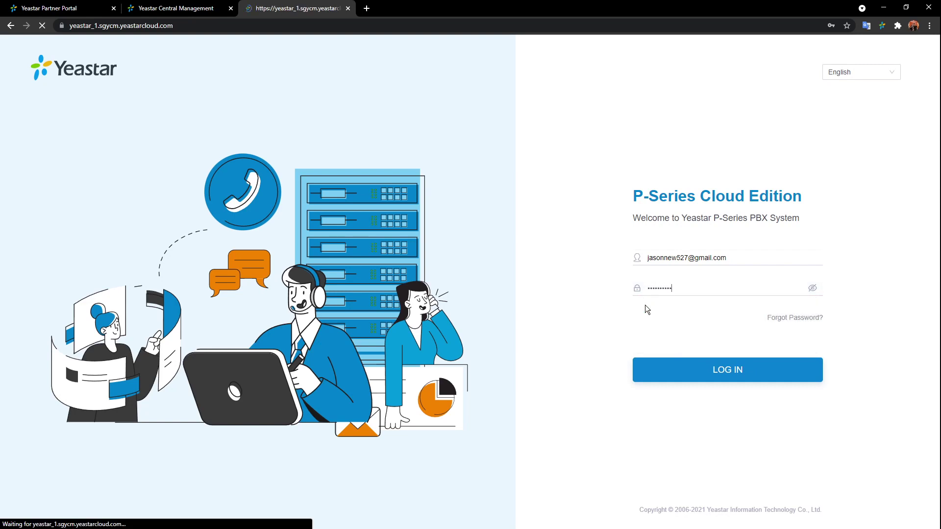
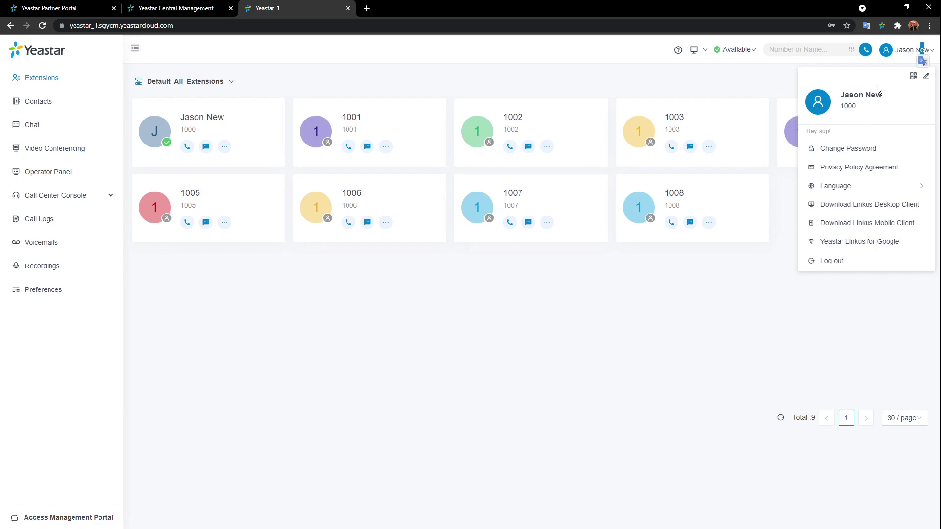
Step: View the Available presence status options and the client type options menus
{"action": "left_click", "coordinate": [737, 51]}
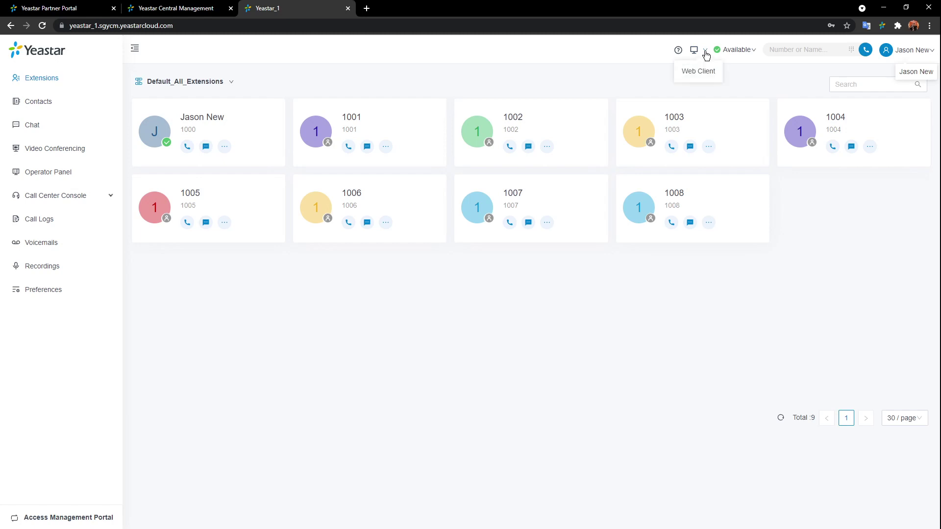
{"action": "left_click", "coordinate": [705, 51]}
Step: Filter extensions to the Sales group, then to Tech, showing 1007 and 1008
{"action": "left_click", "coordinate": [232, 86]}
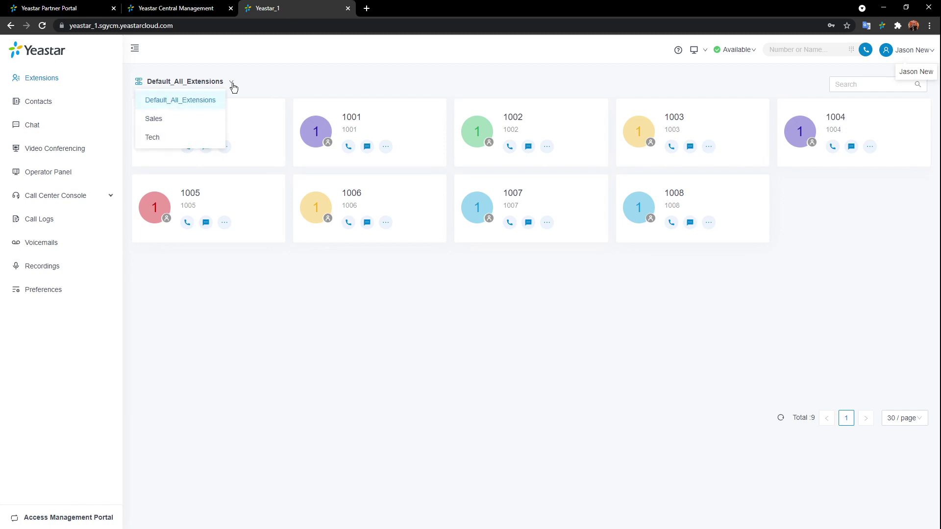
{"action": "left_click", "coordinate": [161, 128]}
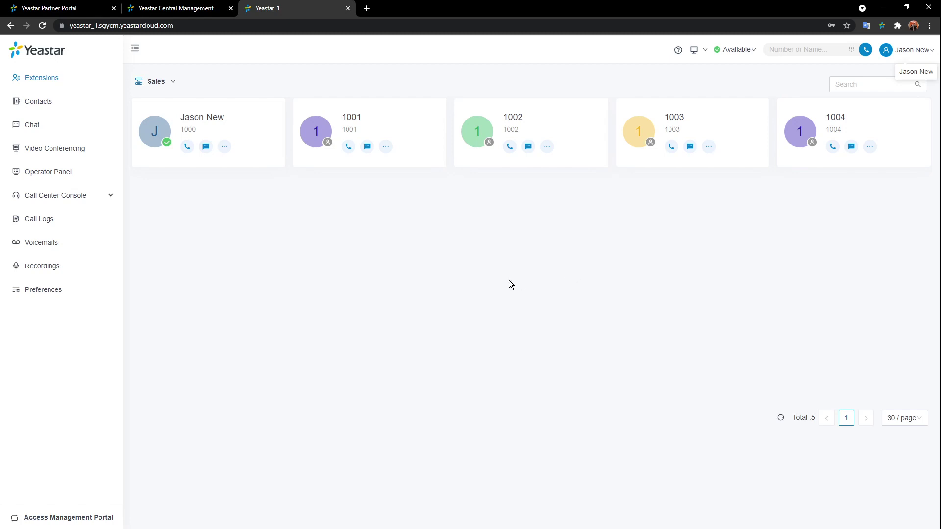
{"action": "left_click", "coordinate": [165, 86]}
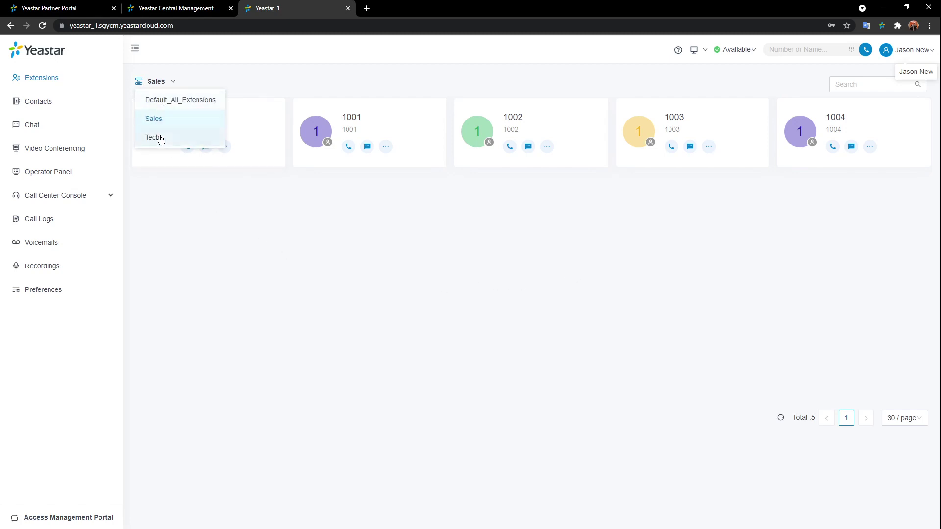
{"action": "left_click", "coordinate": [157, 137]}
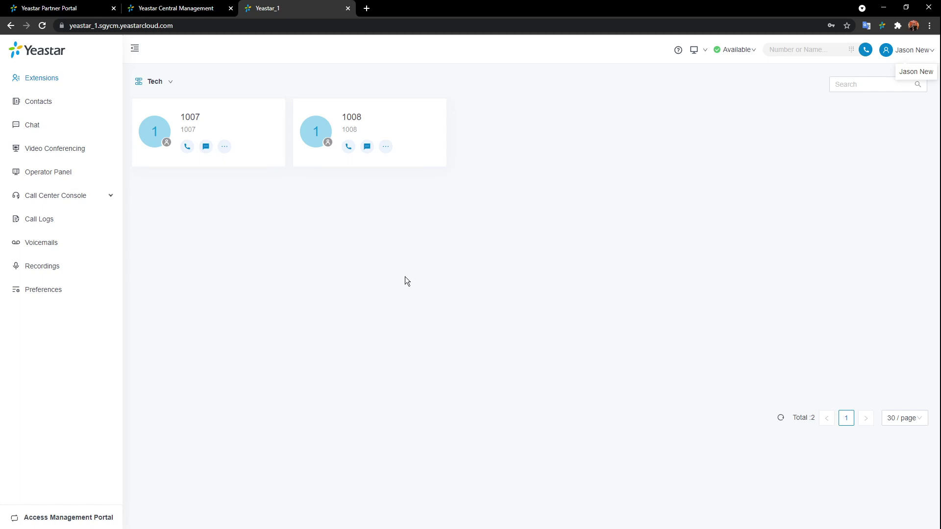
{"action": "left_click", "coordinate": [168, 87]}
{"action": "left_click", "coordinate": [186, 147]}
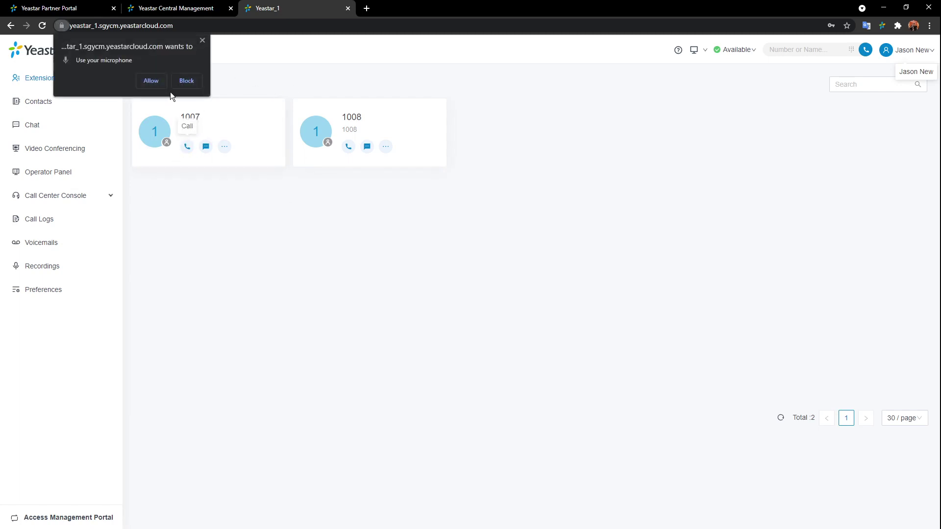
{"action": "left_click", "coordinate": [155, 83]}
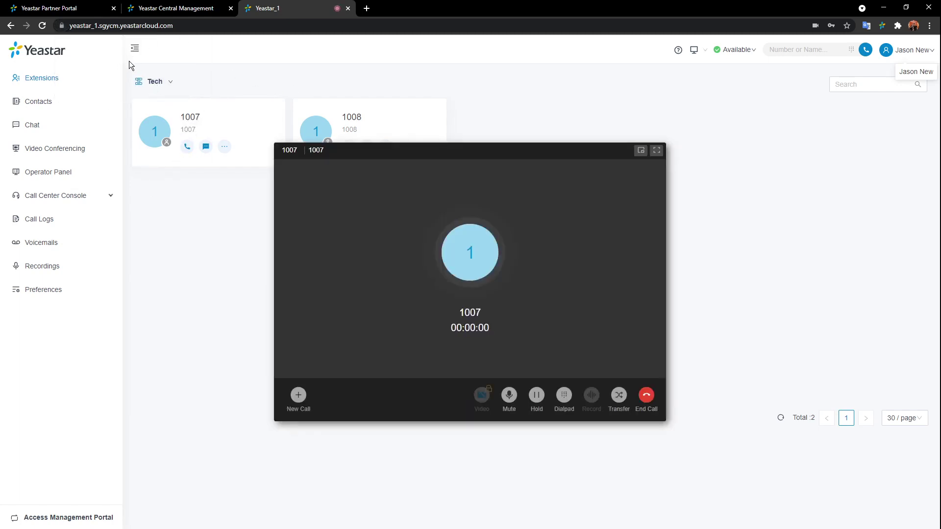
{"action": "left_click", "coordinate": [645, 395]}
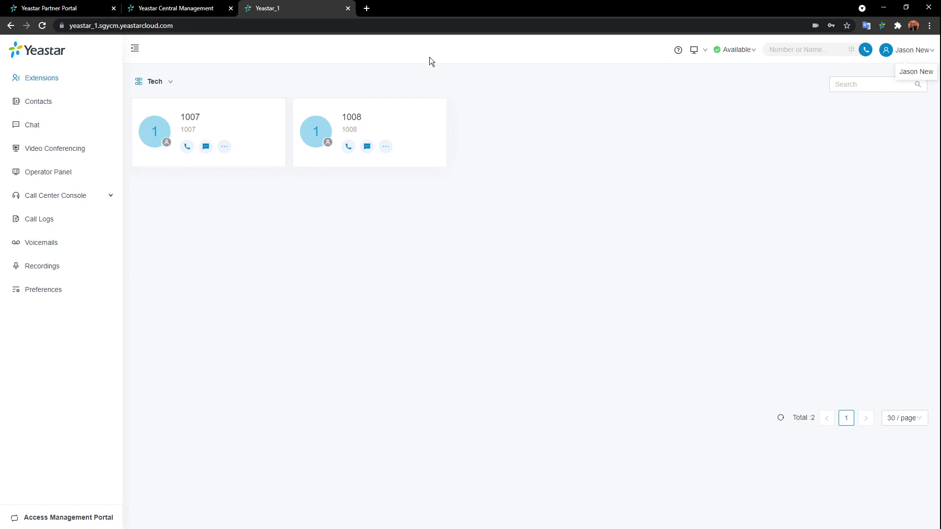
Step: Start a chat with extension 1007, then go to the Central Management PBX list
{"action": "left_click", "coordinate": [206, 147]}
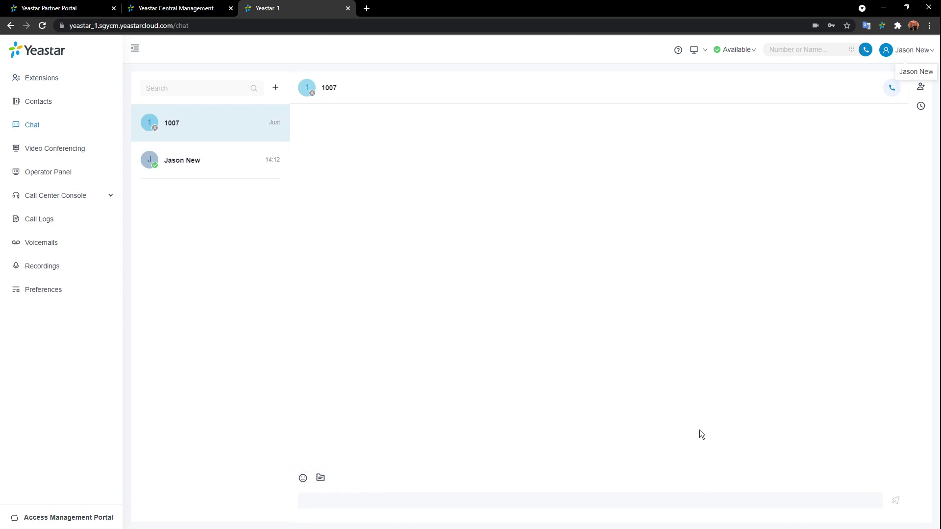
{"action": "left_click", "coordinate": [885, 93]}
{"action": "left_click", "coordinate": [181, 14]}
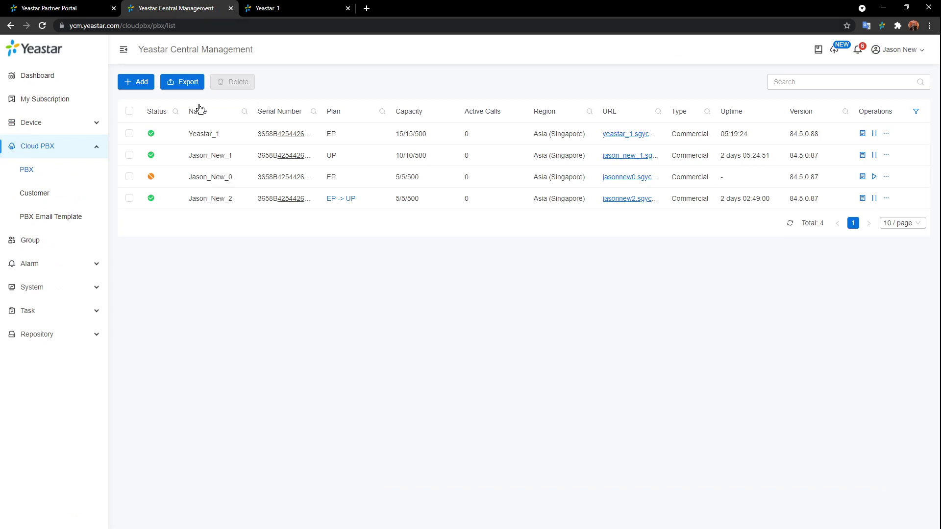
Step: Check the third PBX's extra actions, then return to the Yeastar_1 Linkus client
{"action": "left_click", "coordinate": [887, 178]}
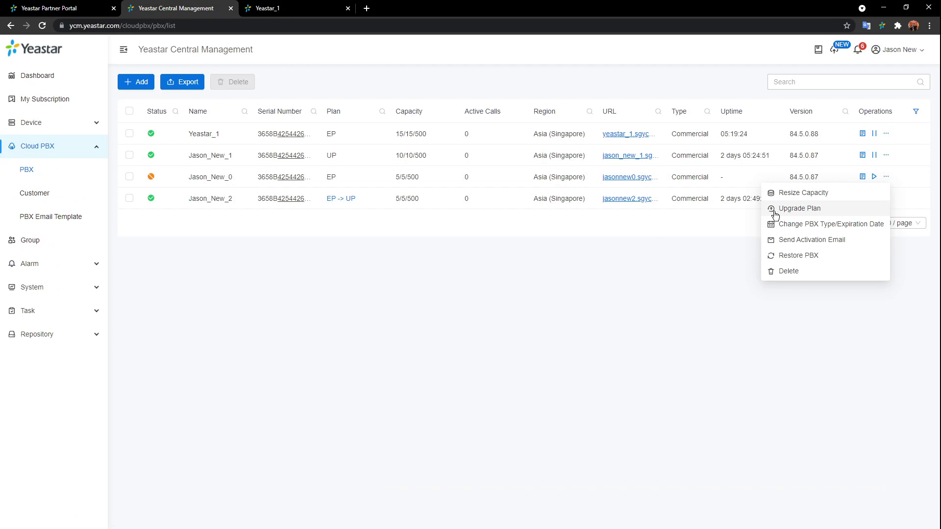
{"action": "left_click", "coordinate": [367, 295]}
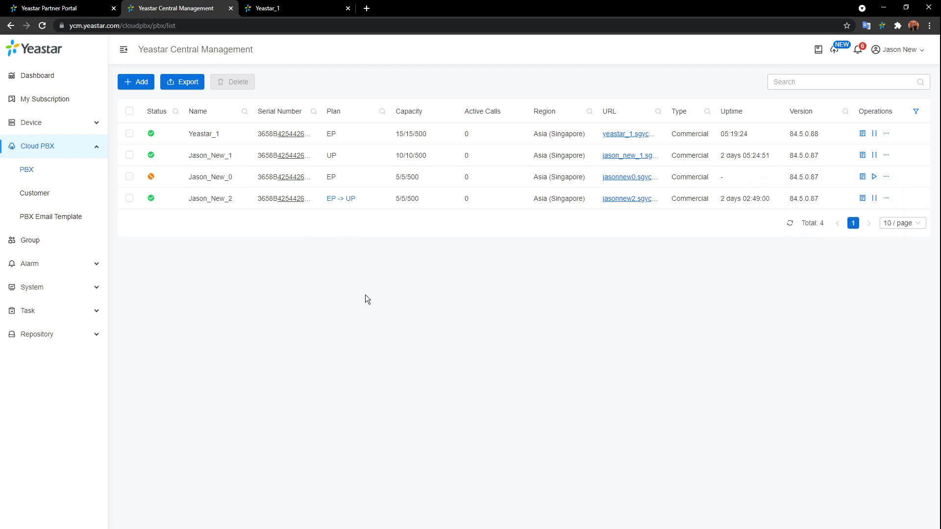
{"action": "left_click", "coordinate": [316, 10]}
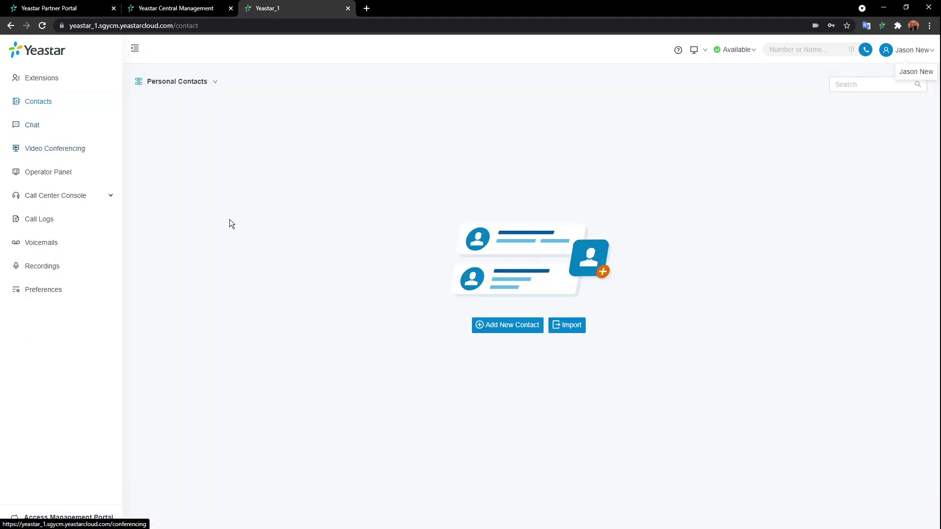
Step: Switch the contacts phonebook from Personal Contacts to All Company Contacts_Phonebook
{"action": "left_click", "coordinate": [212, 83]}
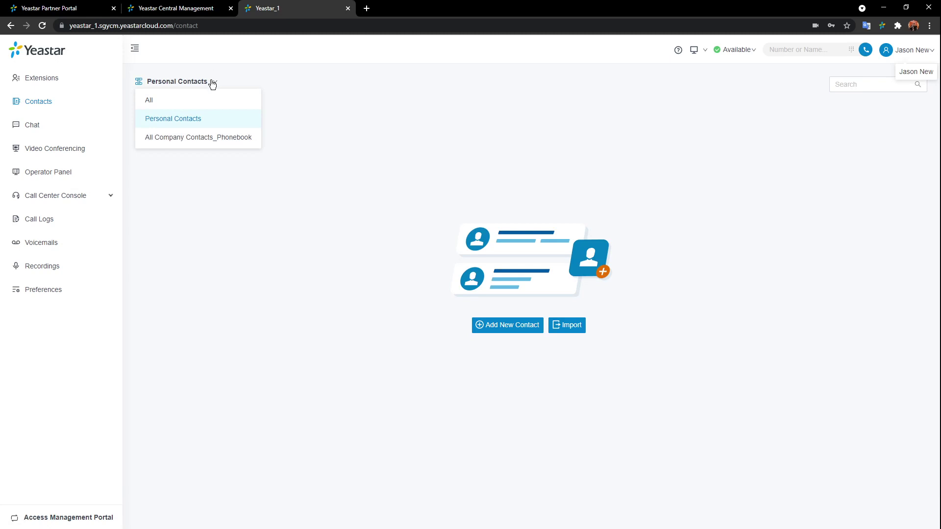
{"action": "left_click", "coordinate": [211, 139]}
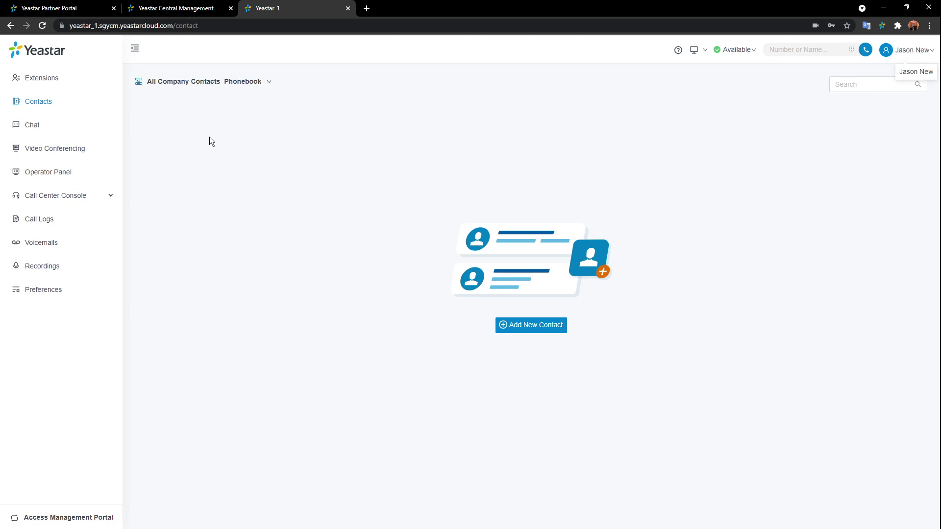
Step: Look at Video Conferencing, then bring up the Operator Panel
{"action": "left_click", "coordinate": [83, 155]}
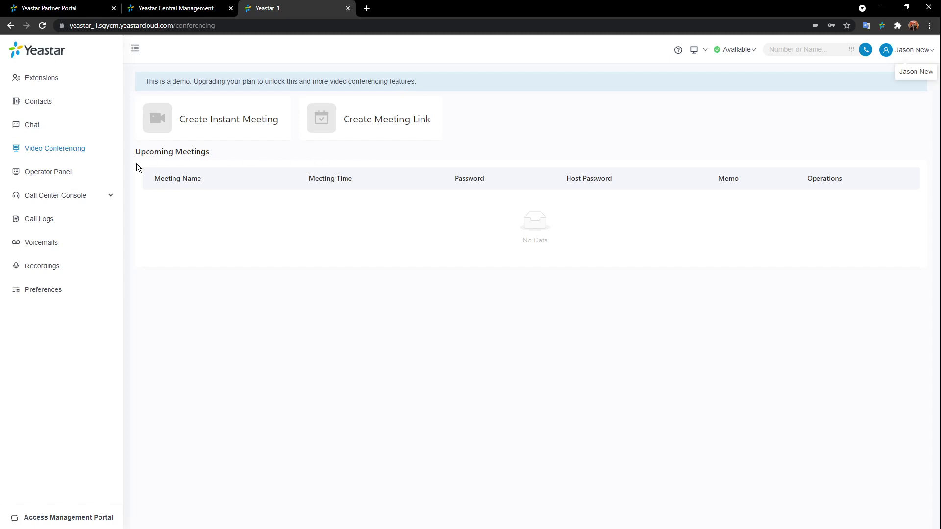
{"action": "left_click", "coordinate": [40, 173]}
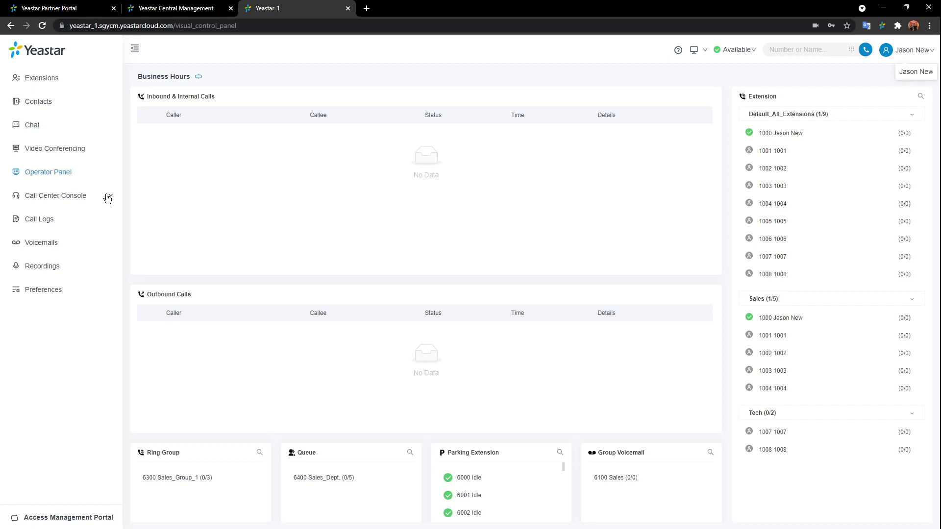
{"action": "left_click", "coordinate": [84, 195]}
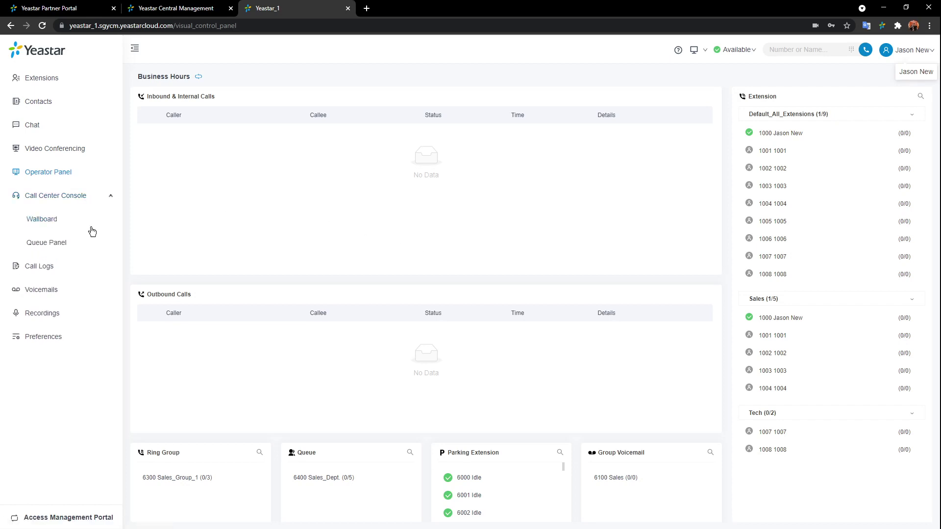
{"action": "left_click", "coordinate": [43, 222]}
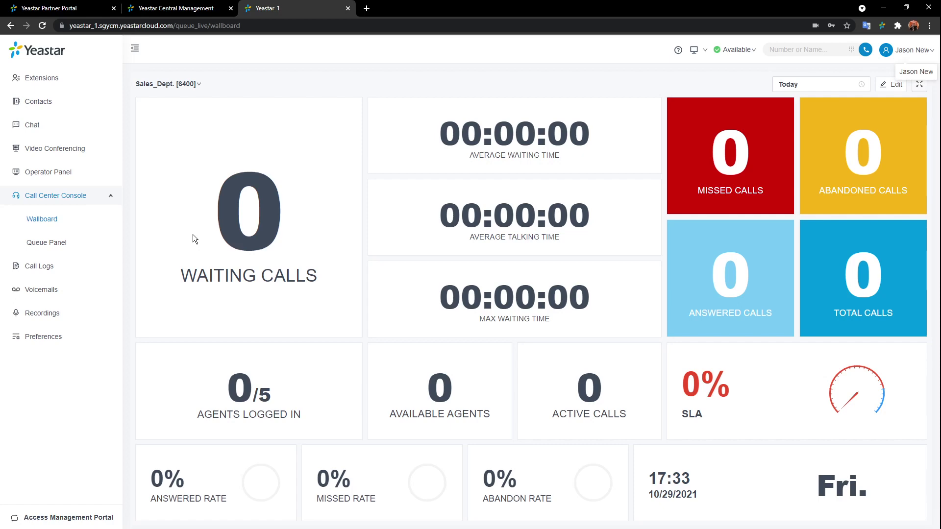
{"action": "left_click", "coordinate": [192, 84]}
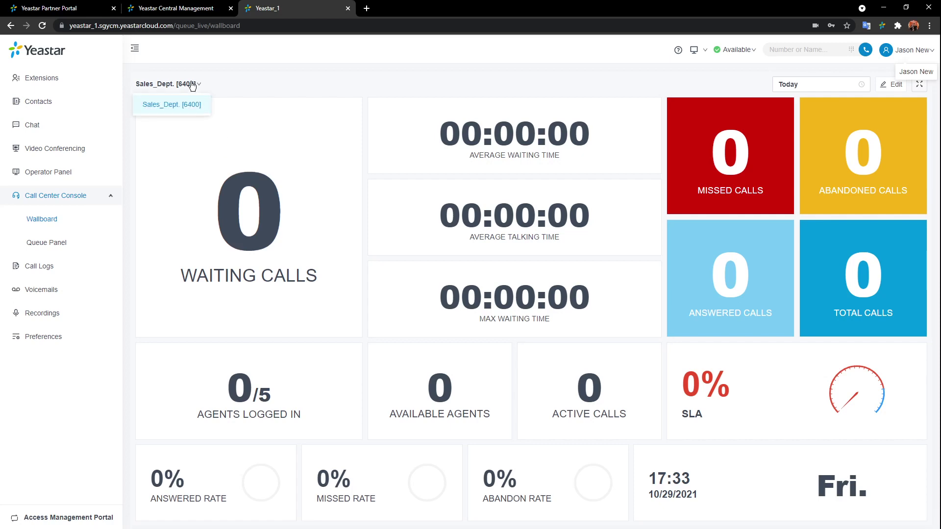
{"action": "left_click", "coordinate": [175, 104]}
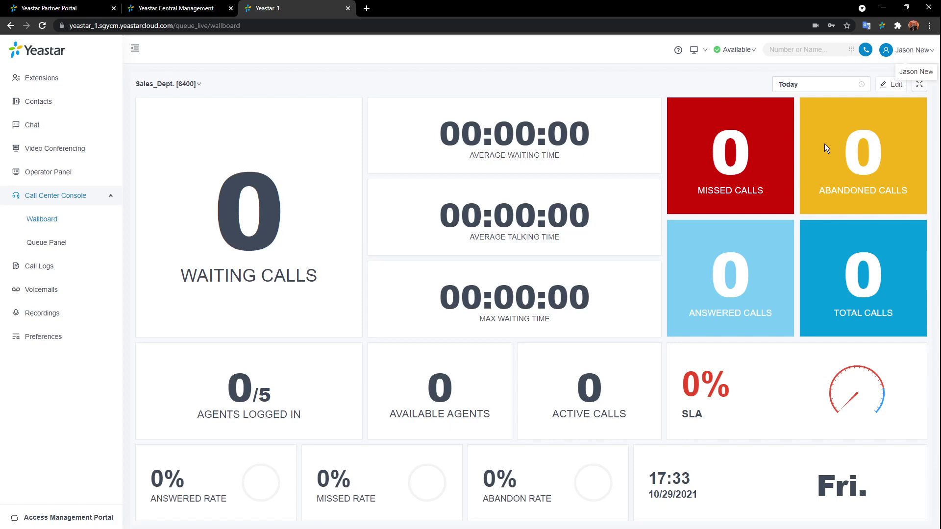
{"action": "left_click", "coordinate": [890, 84]}
{"action": "left_click_drag", "start_coordinate": [360, 336], "coordinate": [460, 355]}
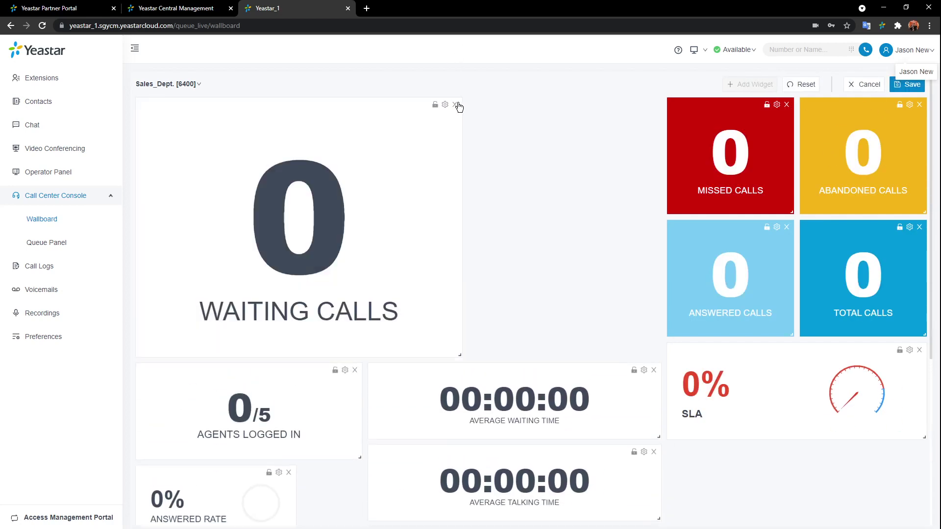
{"action": "left_click", "coordinate": [455, 105]}
{"action": "left_click", "coordinate": [864, 84]}
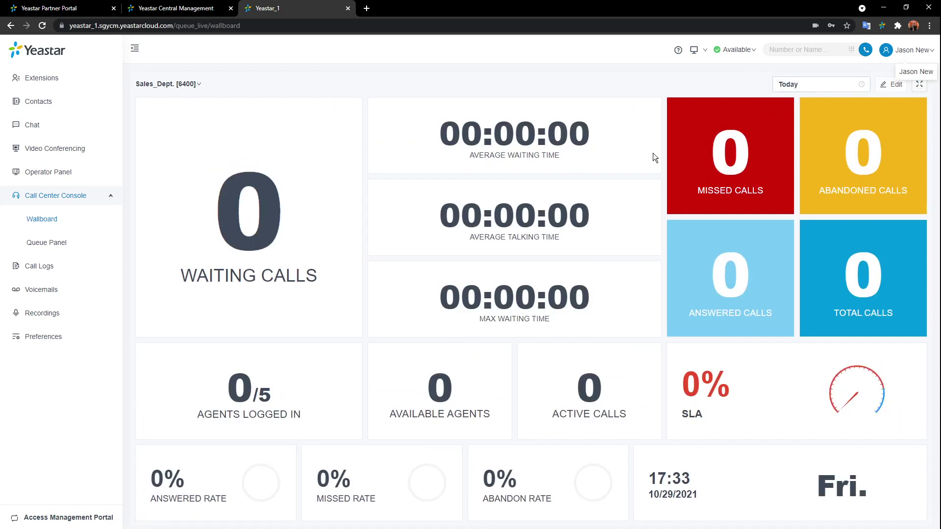
{"action": "left_click", "coordinate": [919, 84]}
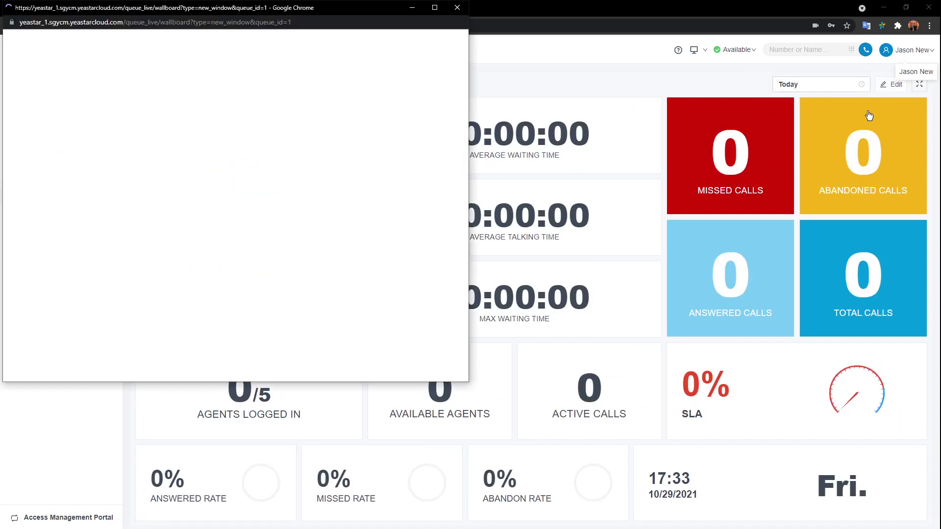
{"action": "left_click", "coordinate": [309, 22]}
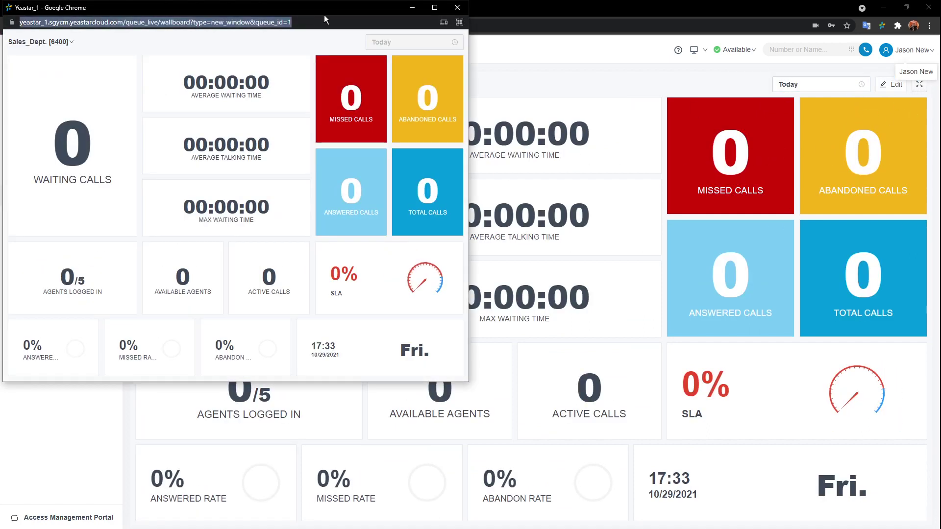
{"action": "left_click_drag", "start_coordinate": [324, 15], "coordinate": [407, 80]}
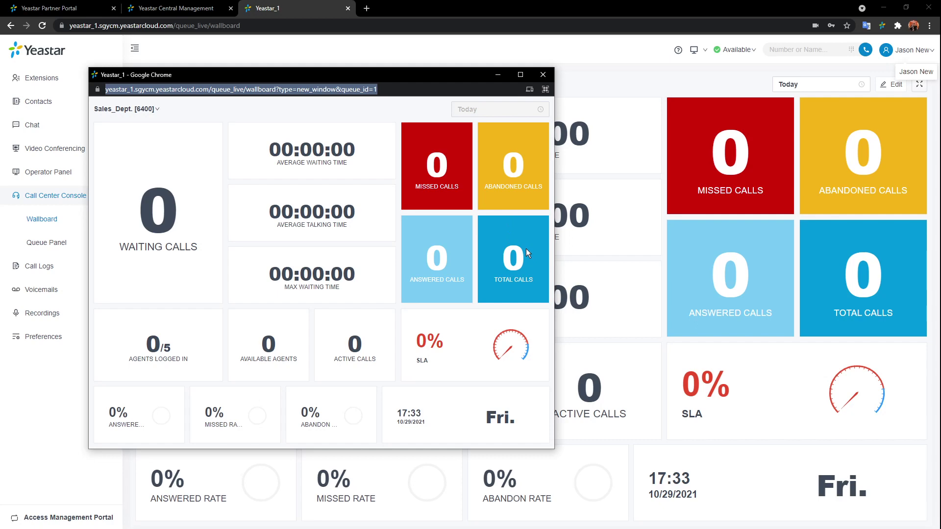
{"action": "left_click", "coordinate": [544, 75]}
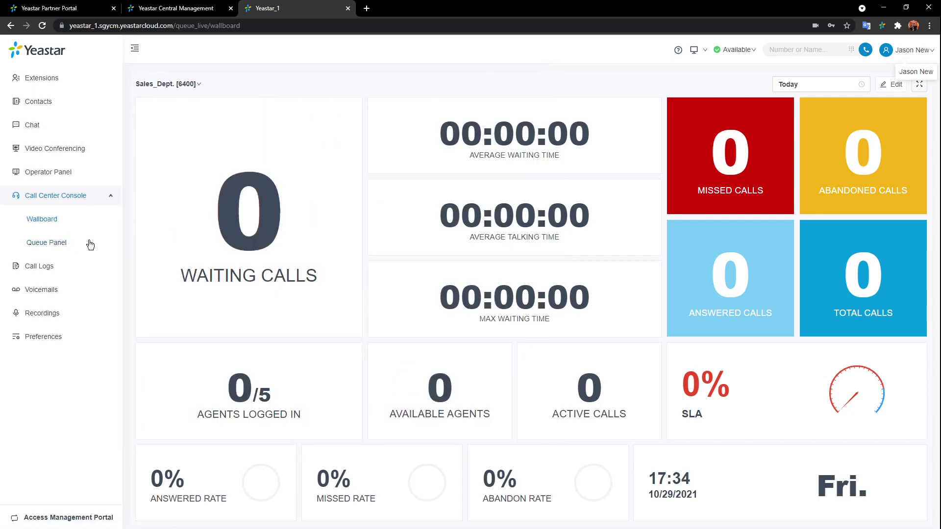
Step: In the Sales_Dept. queue panel, log in agent 1003 and pause agent 1001
{"action": "left_click", "coordinate": [50, 243]}
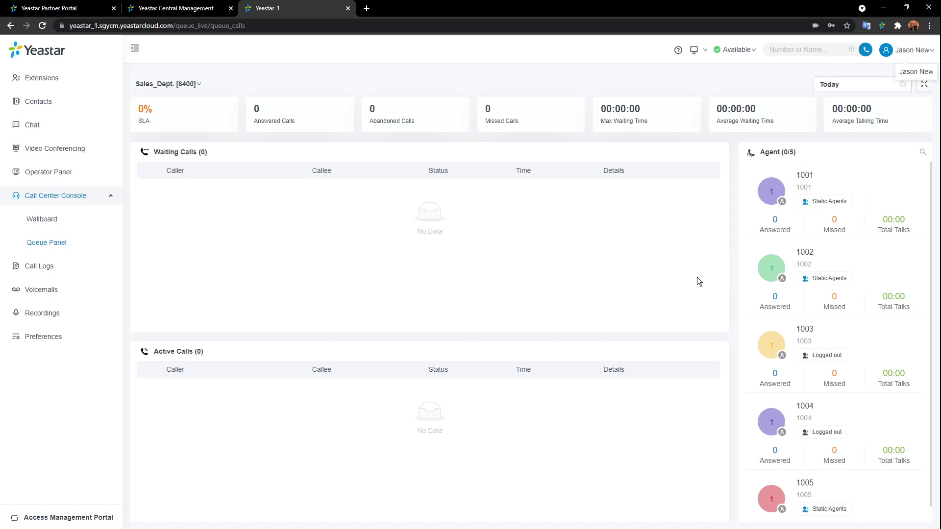
{"action": "left_click", "coordinate": [828, 355]}
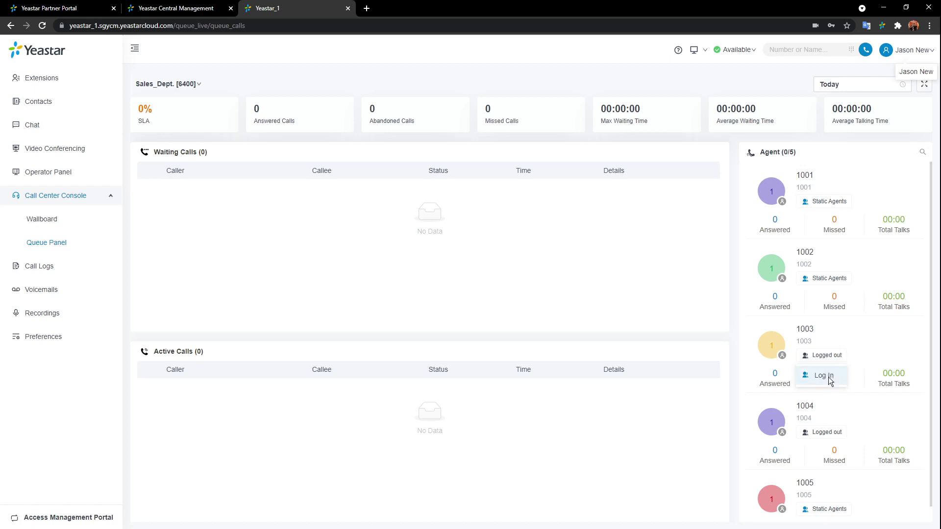
{"action": "left_click", "coordinate": [828, 377]}
{"action": "left_click", "coordinate": [827, 201]}
{"action": "left_click", "coordinate": [824, 221]}
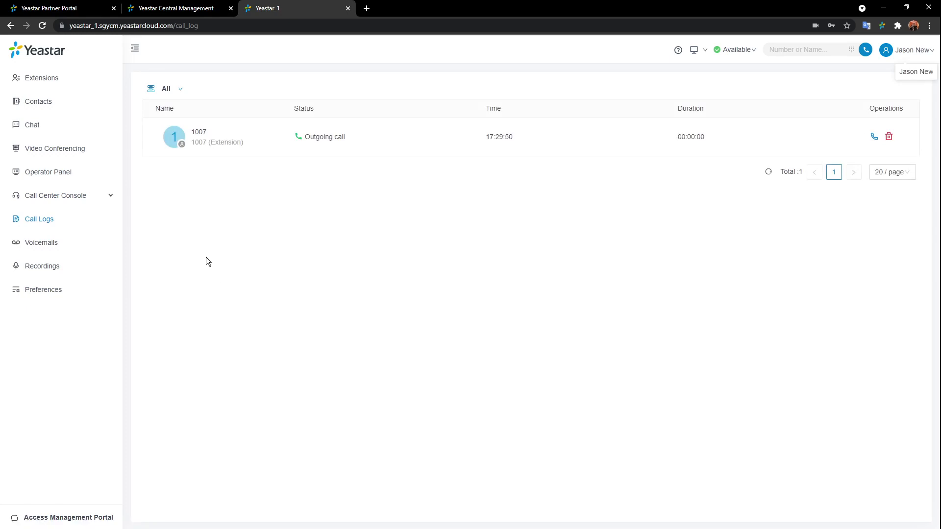
Step: Browse Voicemails and Recordings, then view Preferences for extension 1000
{"action": "left_click", "coordinate": [38, 245]}
{"action": "left_click", "coordinate": [34, 267]}
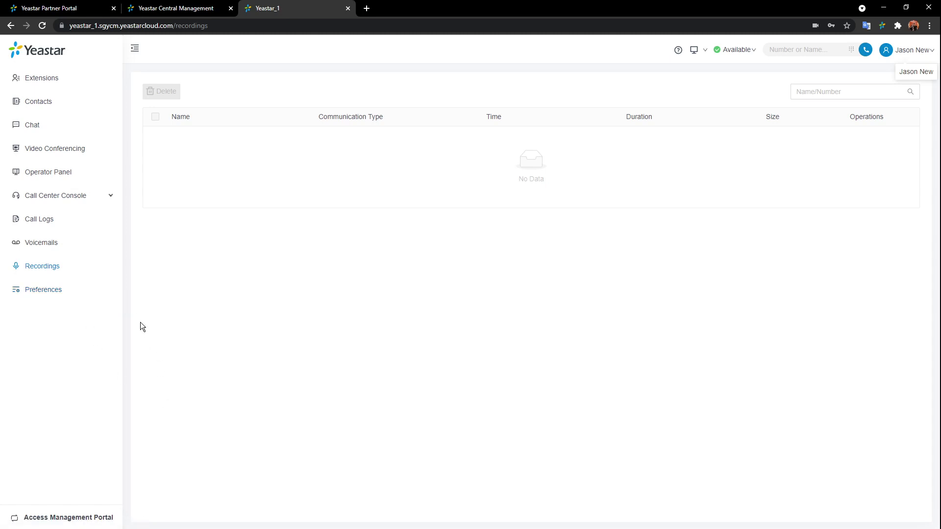
{"action": "left_click", "coordinate": [62, 292]}
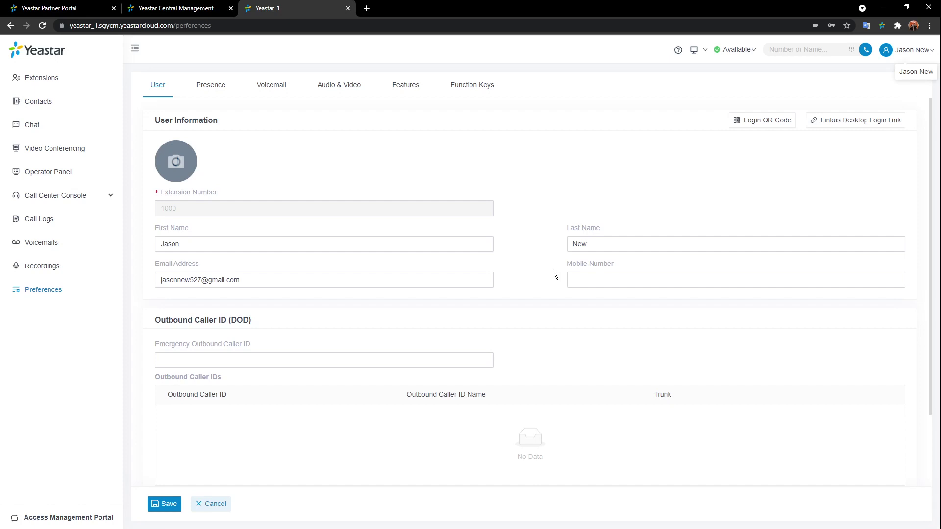
Step: Enter the PBX Management Portal and glance at the account profile menu
{"action": "left_click", "coordinate": [44, 520]}
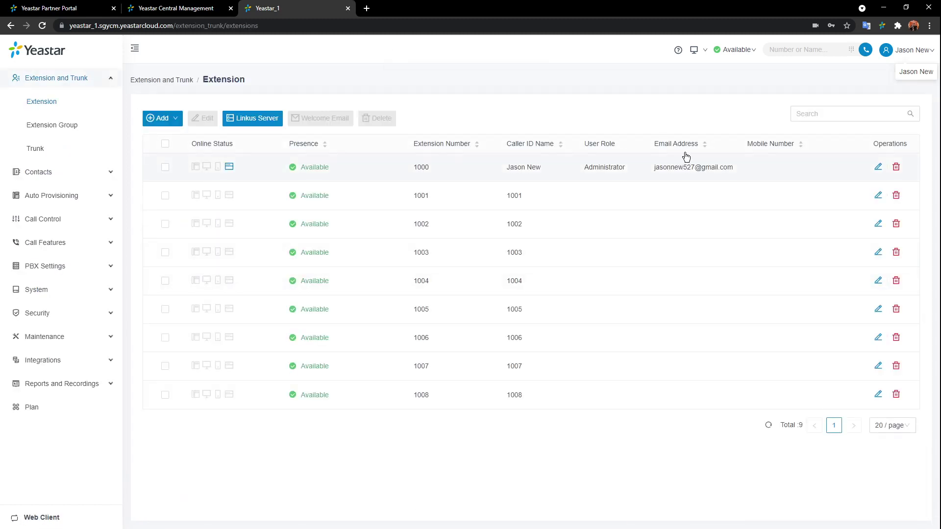
{"action": "left_click", "coordinate": [923, 51]}
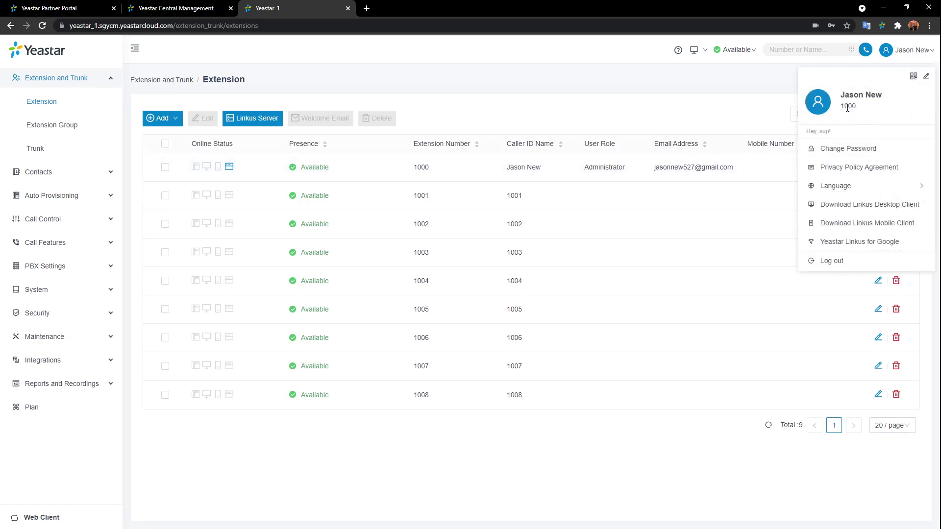
{"action": "left_click", "coordinate": [568, 101]}
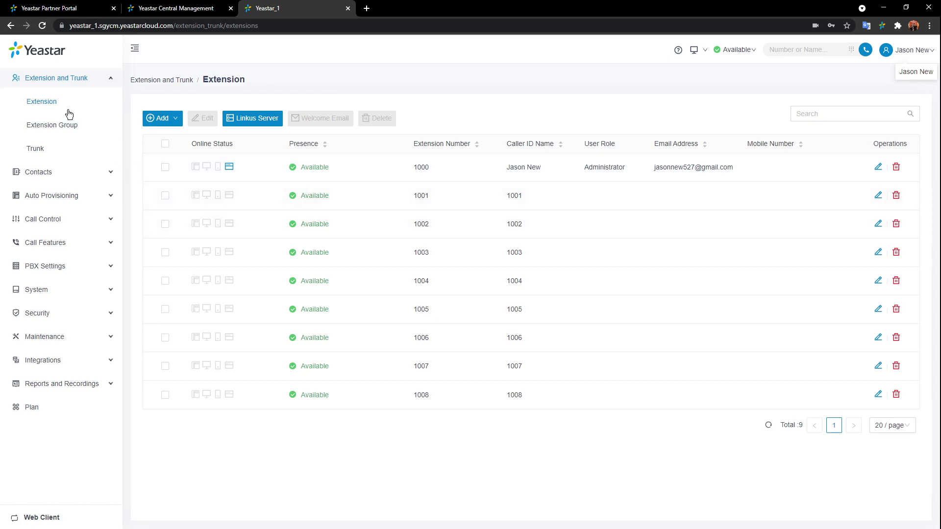
Step: Expand Contacts, Auto Provisioning and Call Control, then show Yeastar_1's extra Central Management operations
{"action": "left_click", "coordinate": [75, 173]}
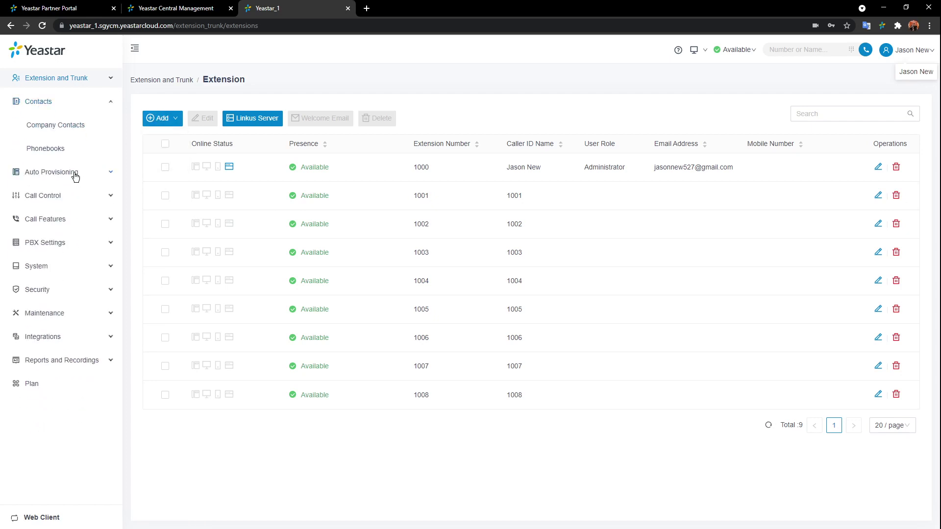
{"action": "left_click", "coordinate": [62, 172]}
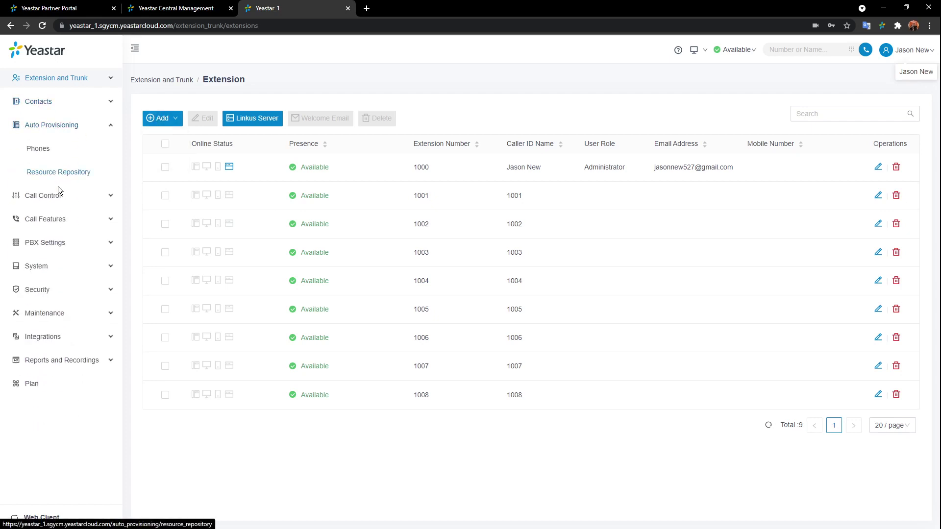
{"action": "left_click", "coordinate": [60, 195]}
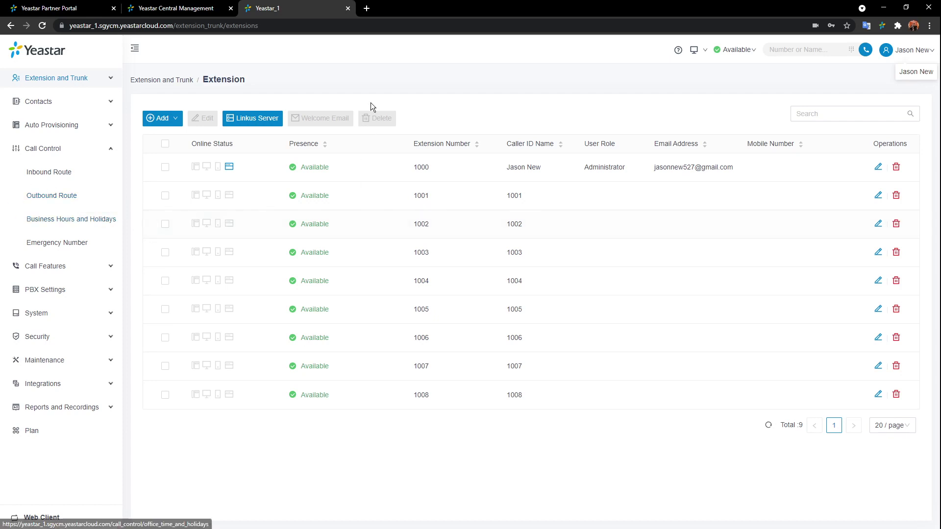
{"action": "left_click", "coordinate": [190, 8]}
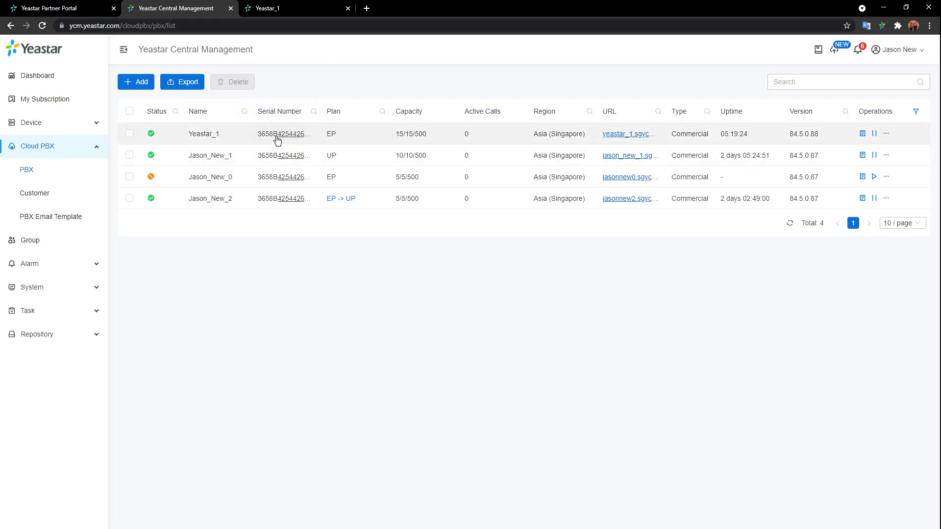
{"action": "left_click", "coordinate": [887, 135]}
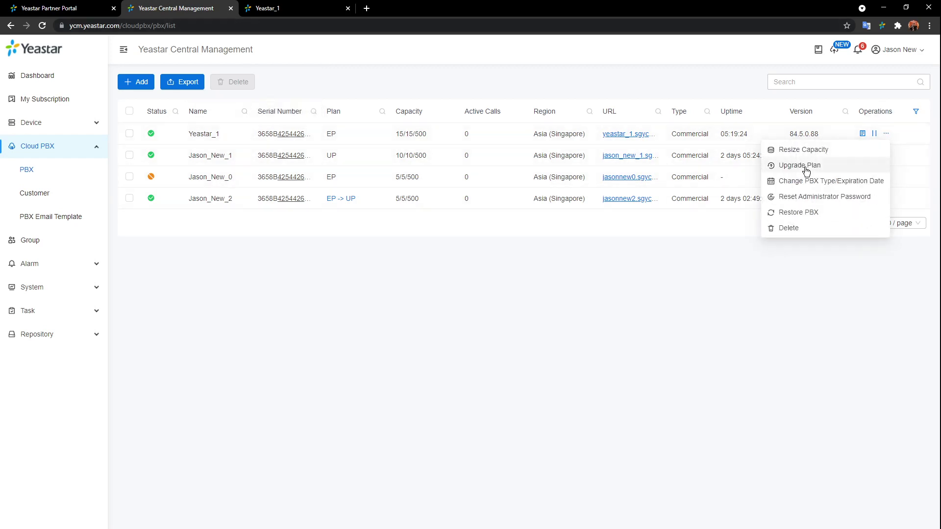